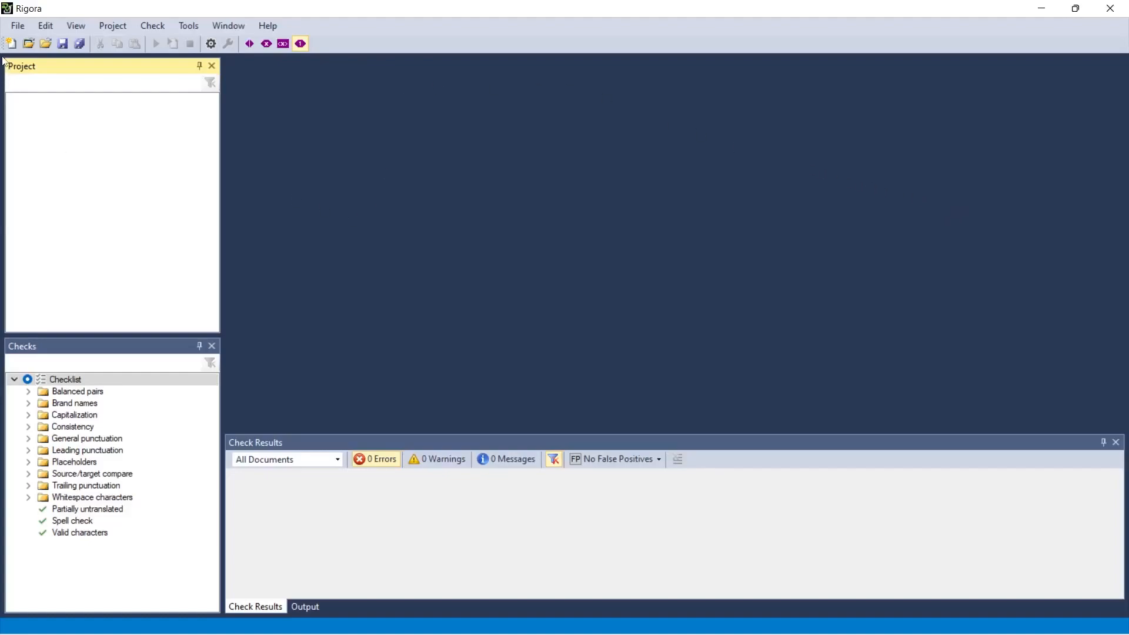
Step: Create a new project named test1 in the Rigora folder
left_click(17, 27)
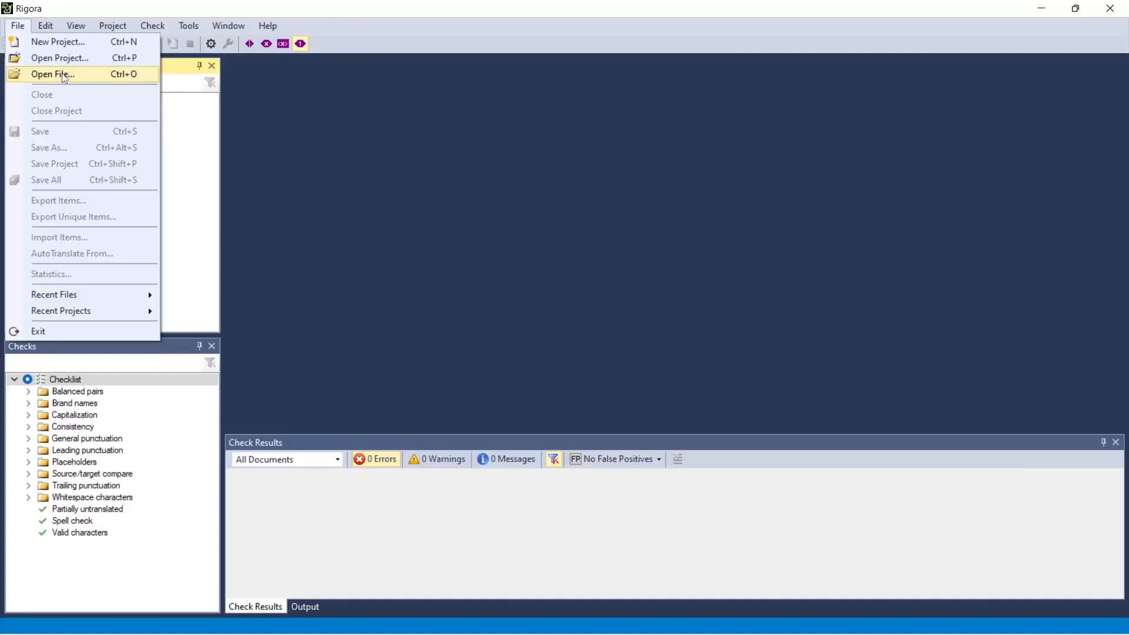
left_click(58, 42)
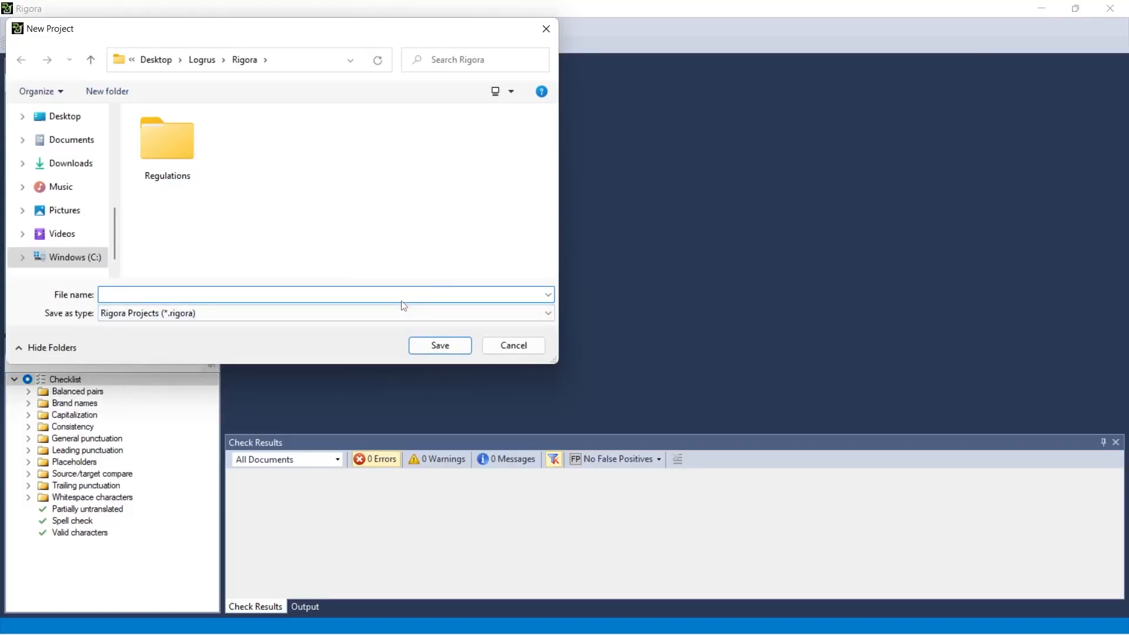
type("test1")
left_click(444, 347)
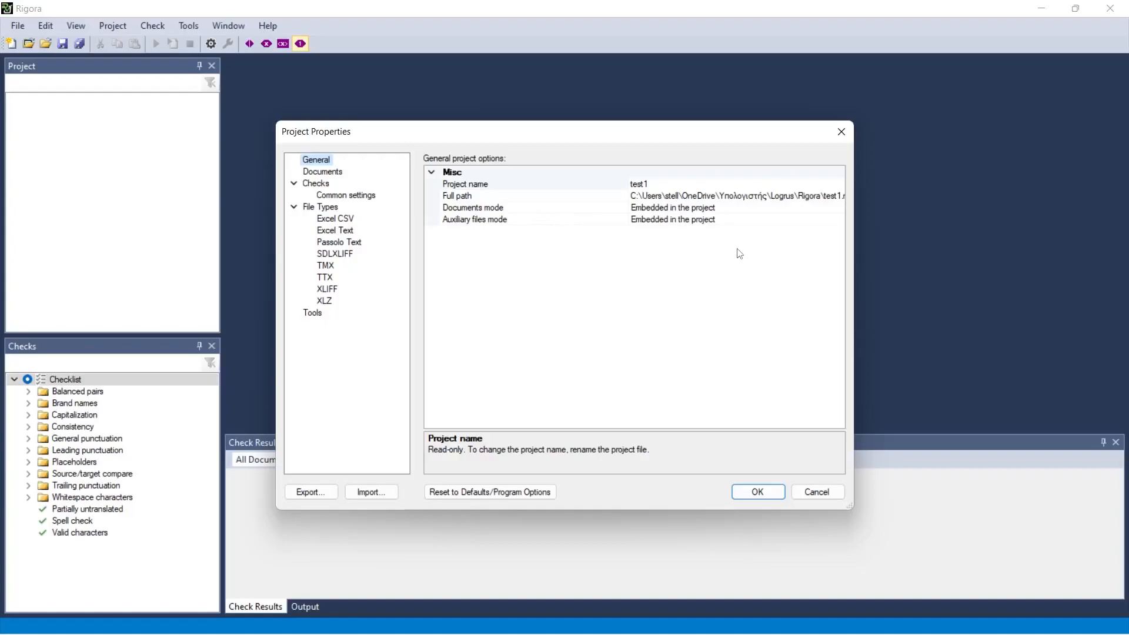
Step: Set the project's documents mode to "Embedded in the project"
left_click(836, 210)
left_click(838, 209)
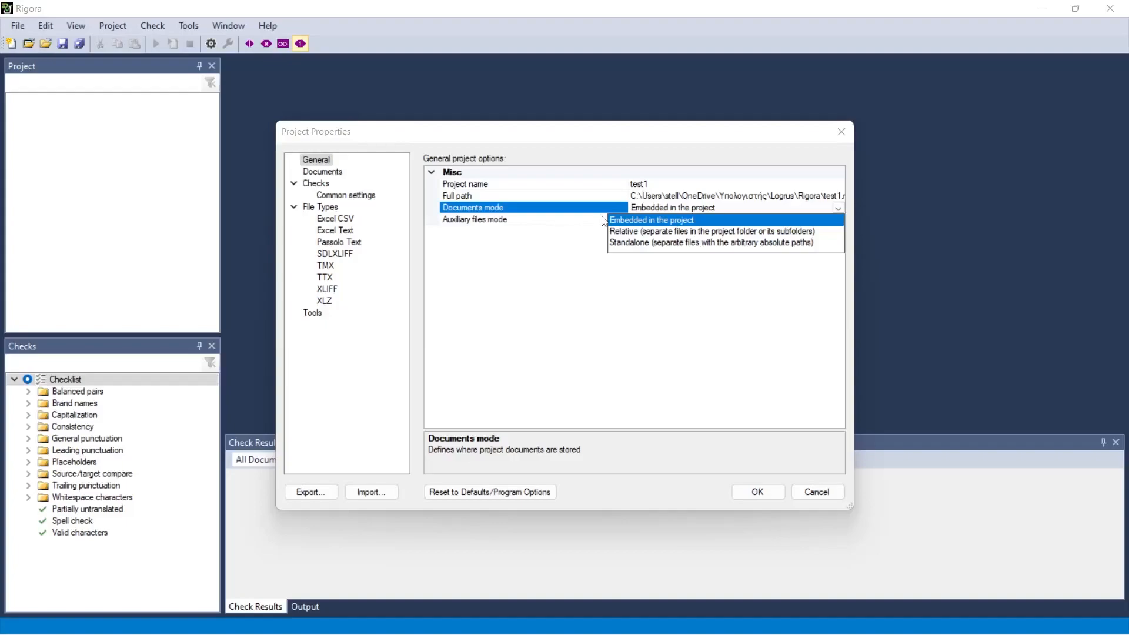
left_click(644, 221)
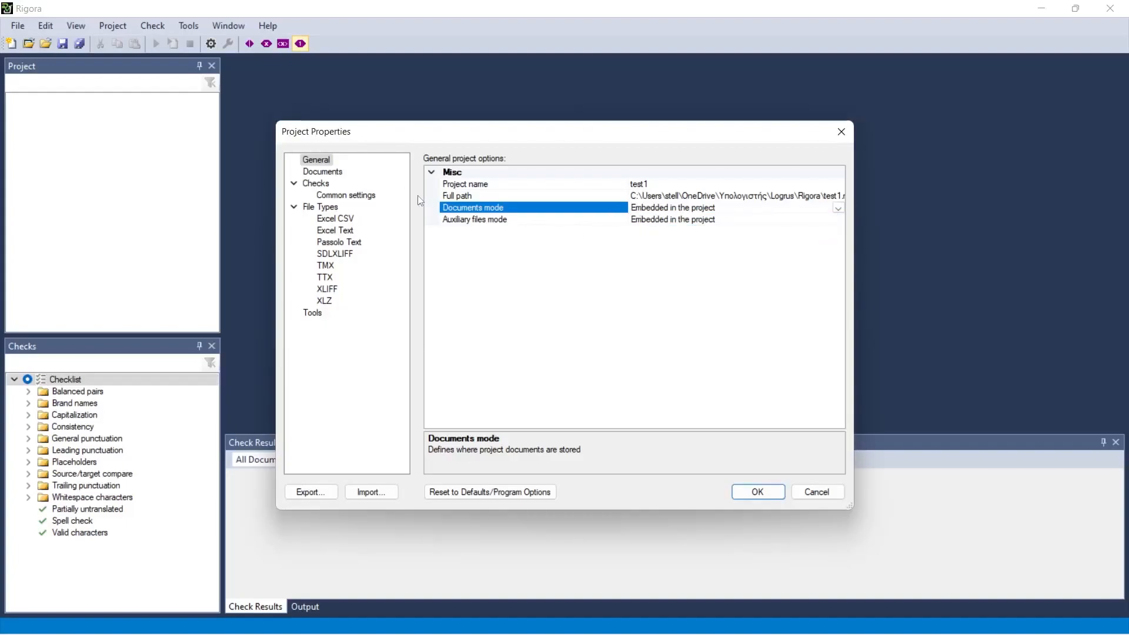
Step: Add REGULATION (EU) 2019_516_EN_ES.tmx and Regulation_ 2020_852_EN_ES.tmx as project documents and accept the project properties
left_click(331, 172)
left_click(801, 175)
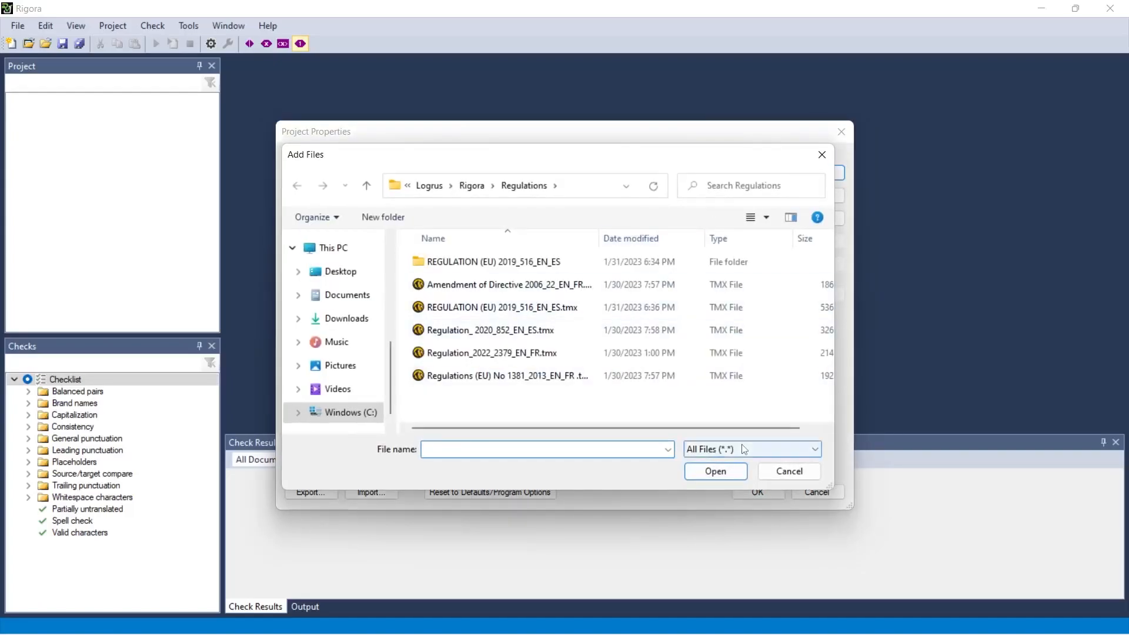
left_click(744, 452)
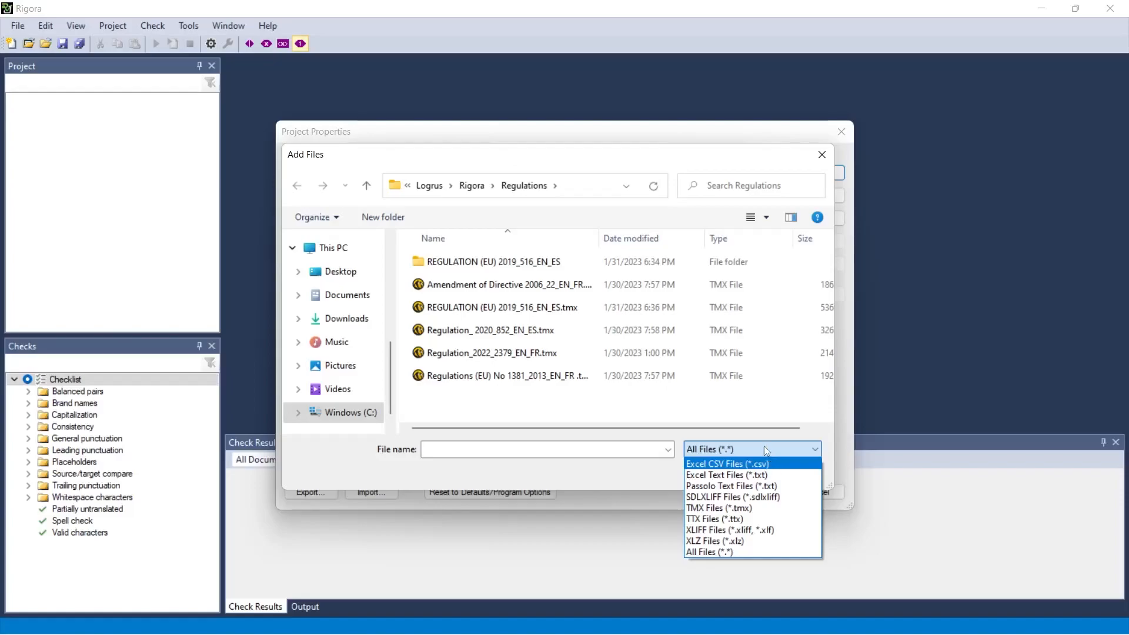
left_click(547, 334)
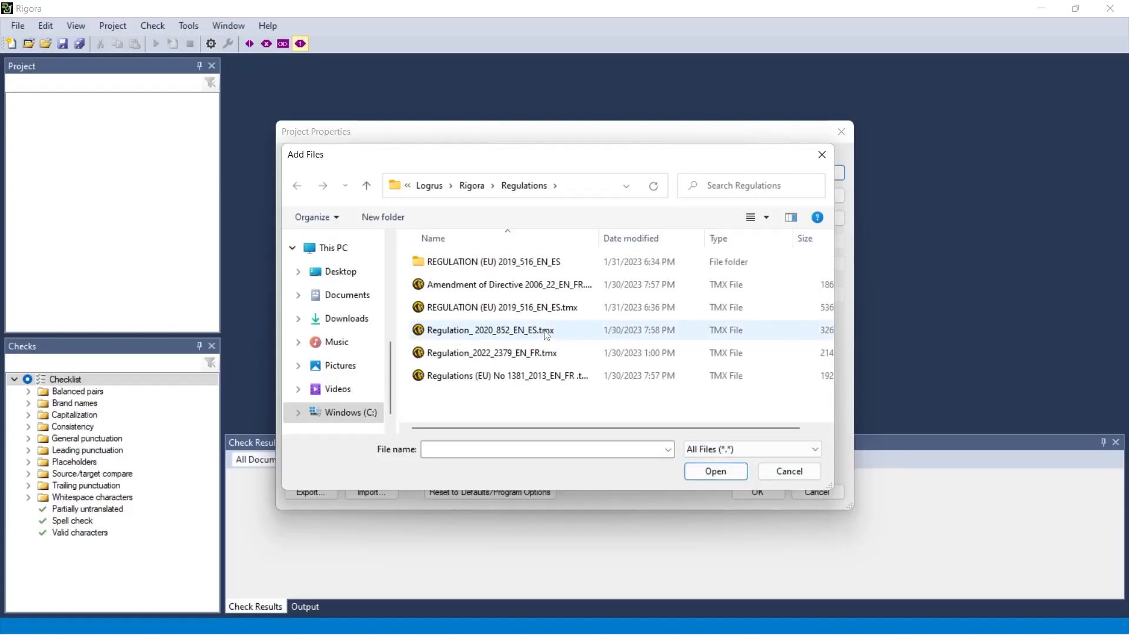
left_click(547, 335)
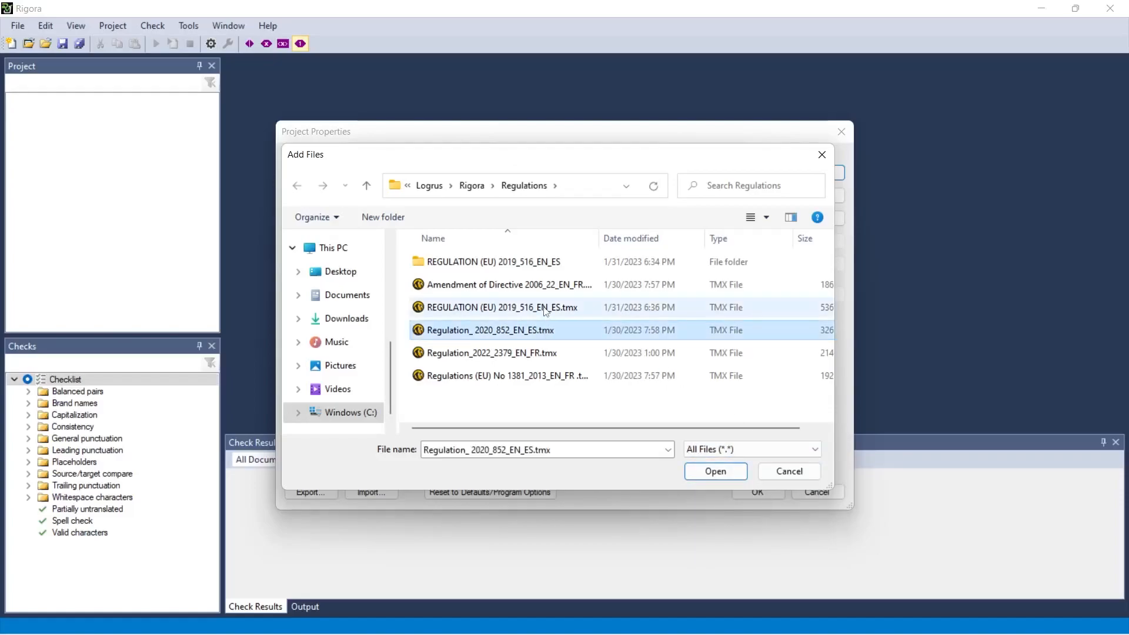
left_click(547, 307, "ctrl")
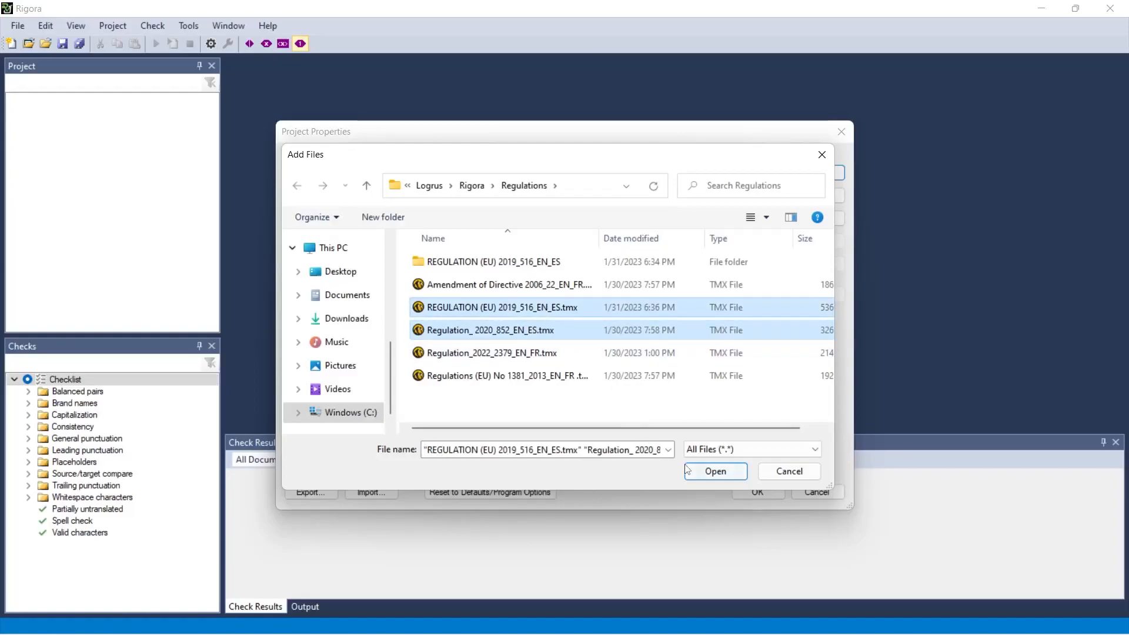
left_click(712, 471)
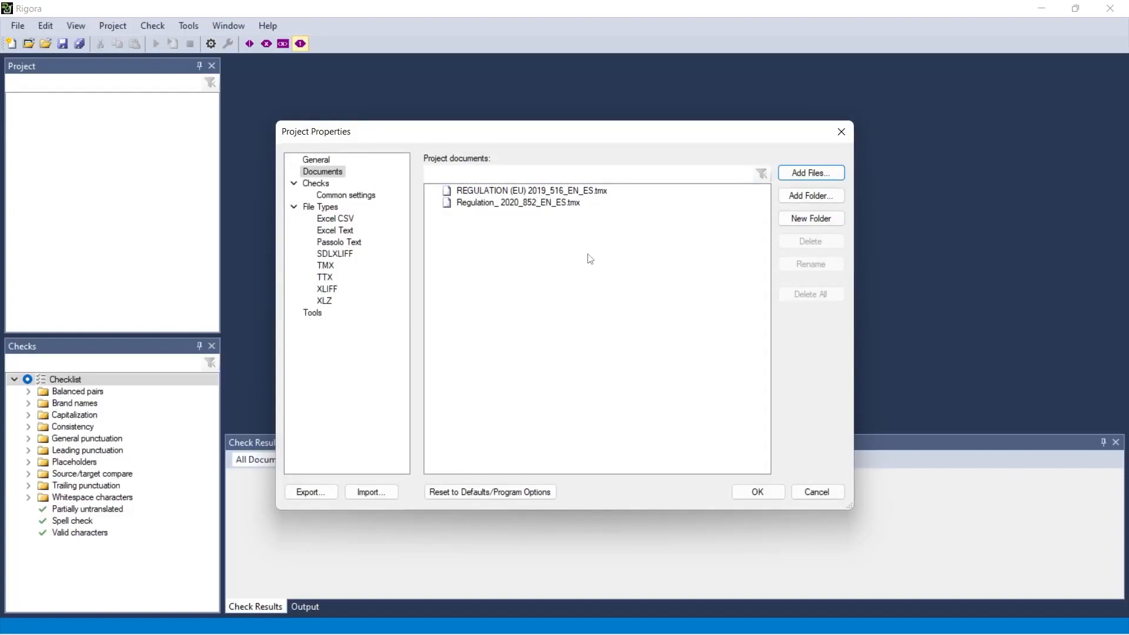
left_click(771, 493)
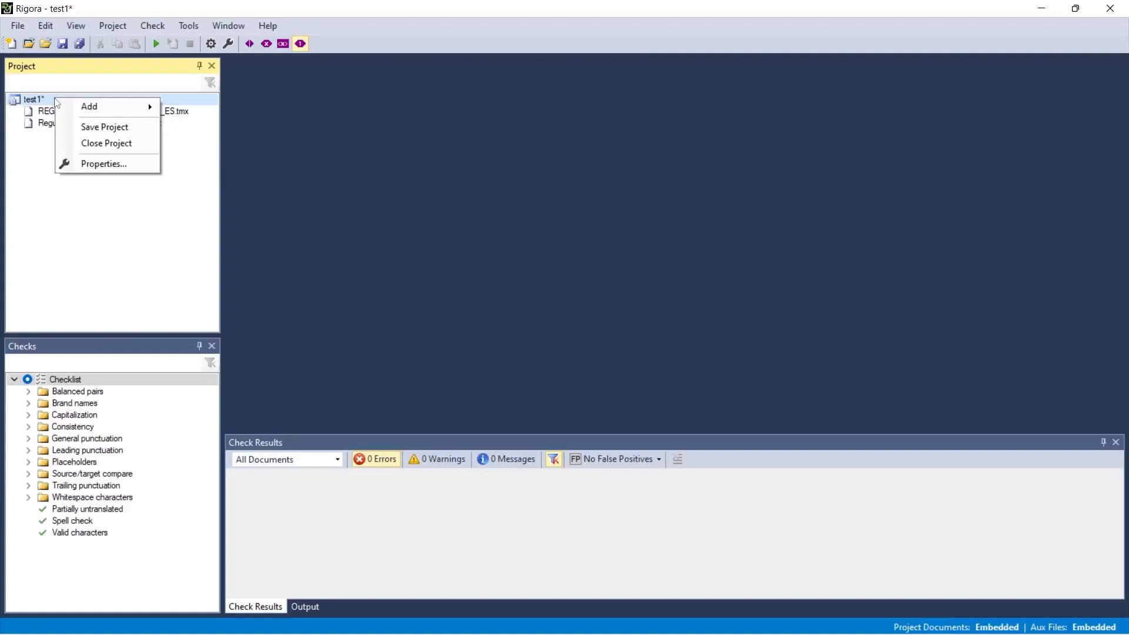
Step: Review the test1 project's add options and properties, and the individual checks in the Consistency group
mouse_move(76, 107)
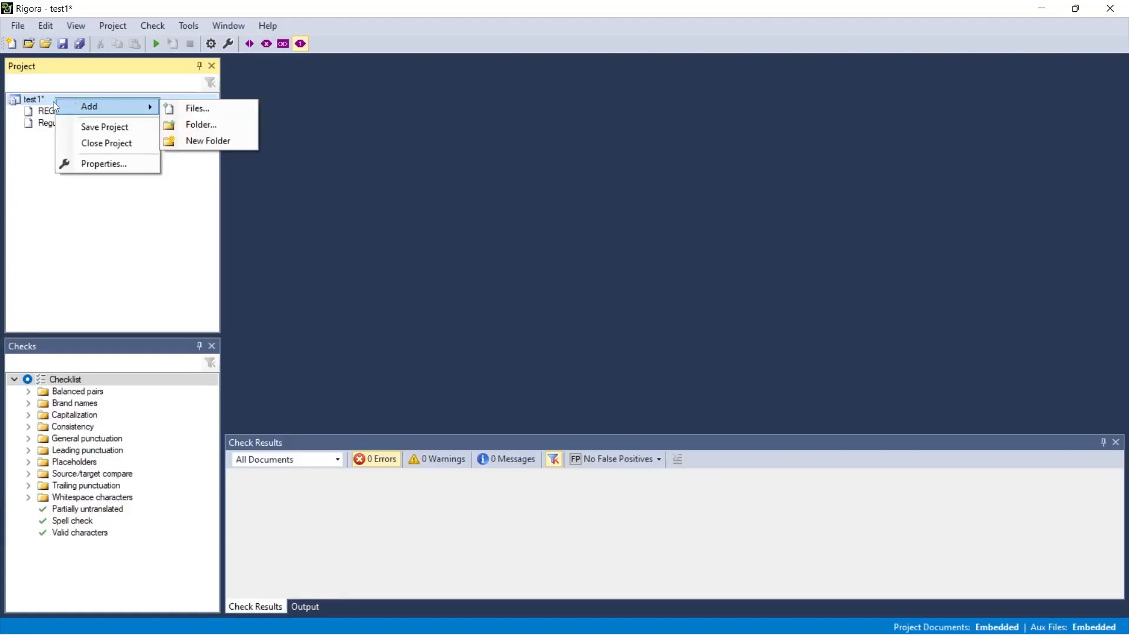
left_click(100, 166)
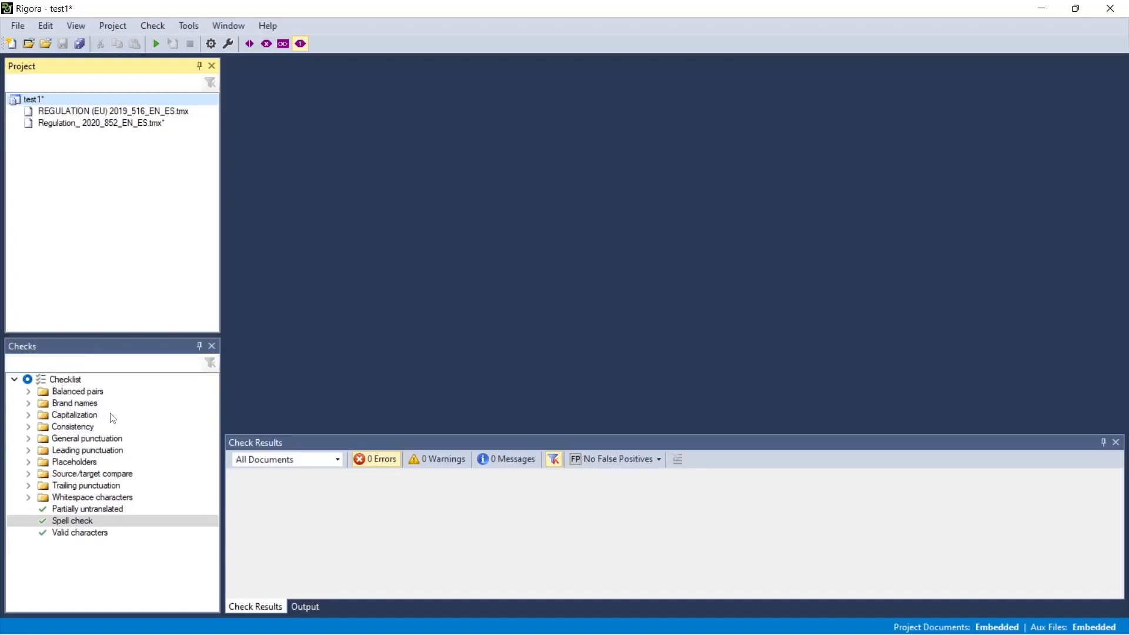
left_click(29, 427)
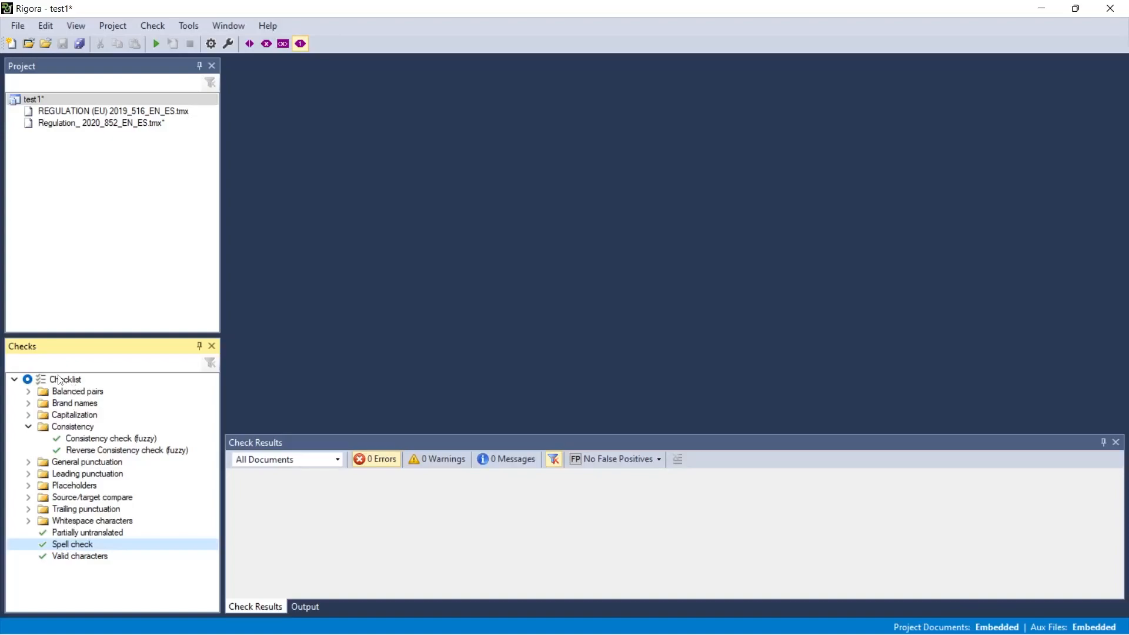
Step: Add a new check to the checklist with a "Source contains" operator using the pattern "Regulation"
right_click(63, 381)
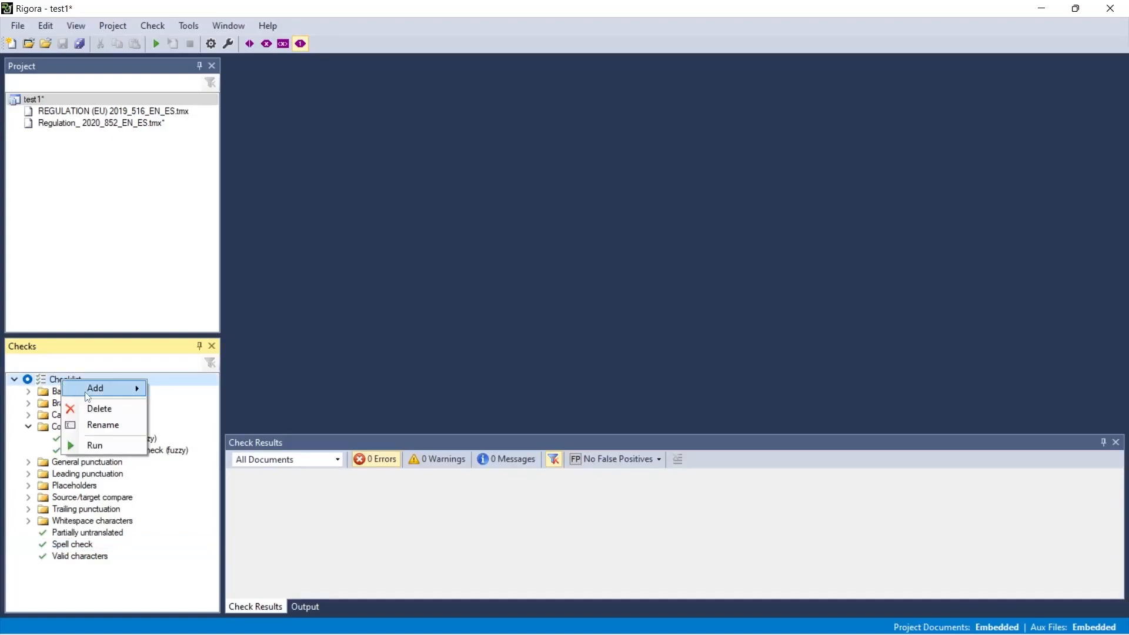
mouse_move(118, 388)
left_click(187, 389)
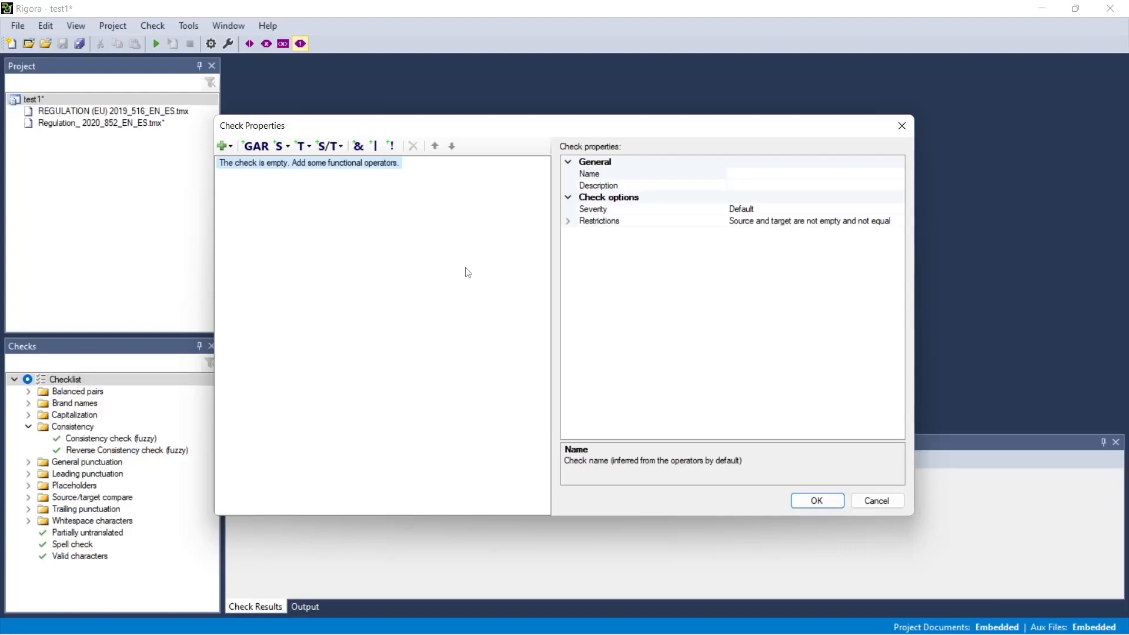
left_click(286, 148)
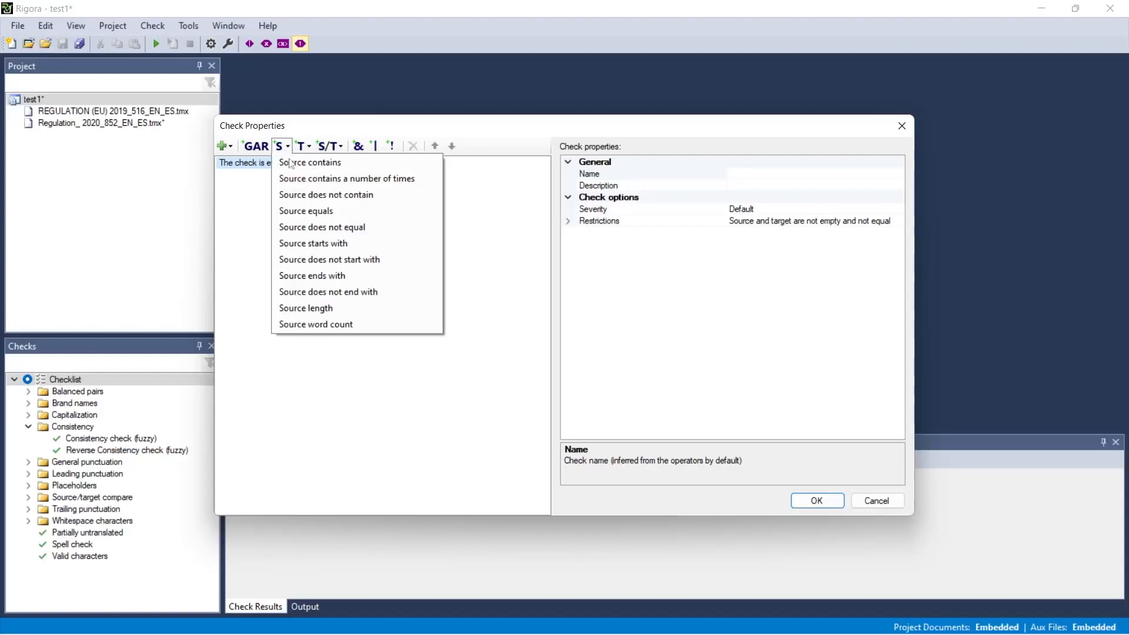
left_click(311, 163)
left_click(754, 175)
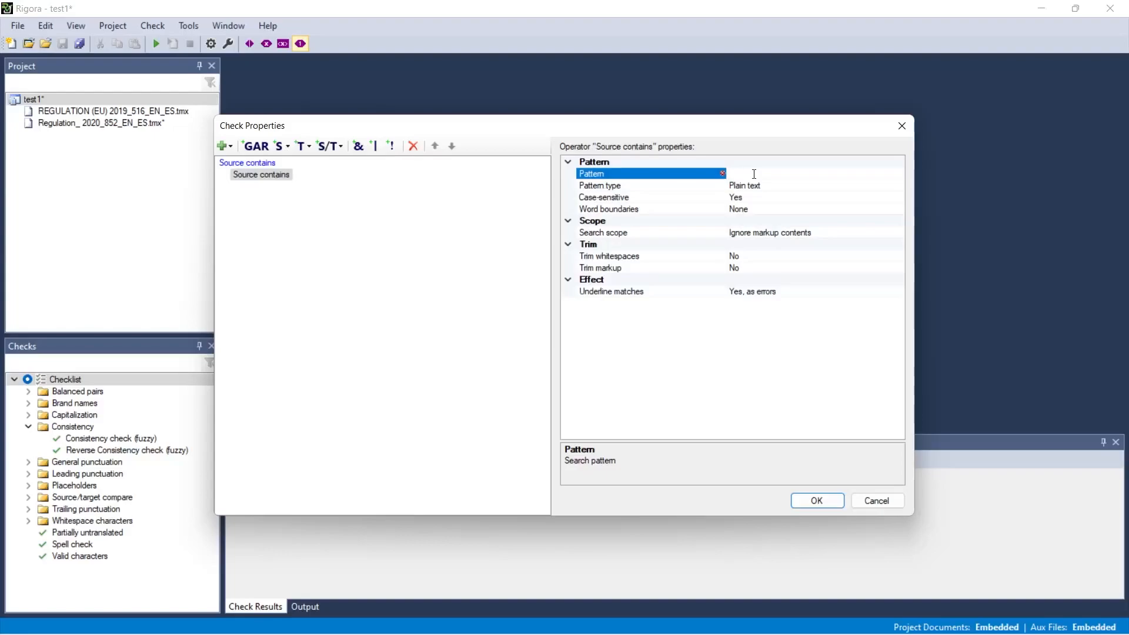
type("Regulation")
left_click(438, 234)
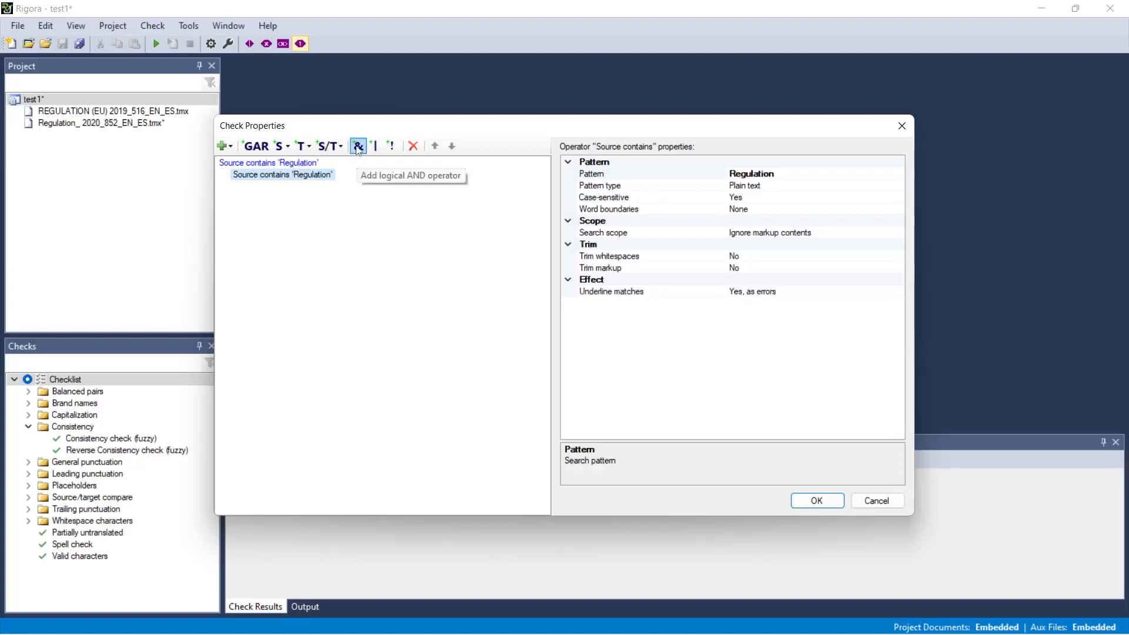
Step: Add a logical AND with a "Target does not contain" operator for the pattern "Reglamento", and save the check
left_click(358, 145)
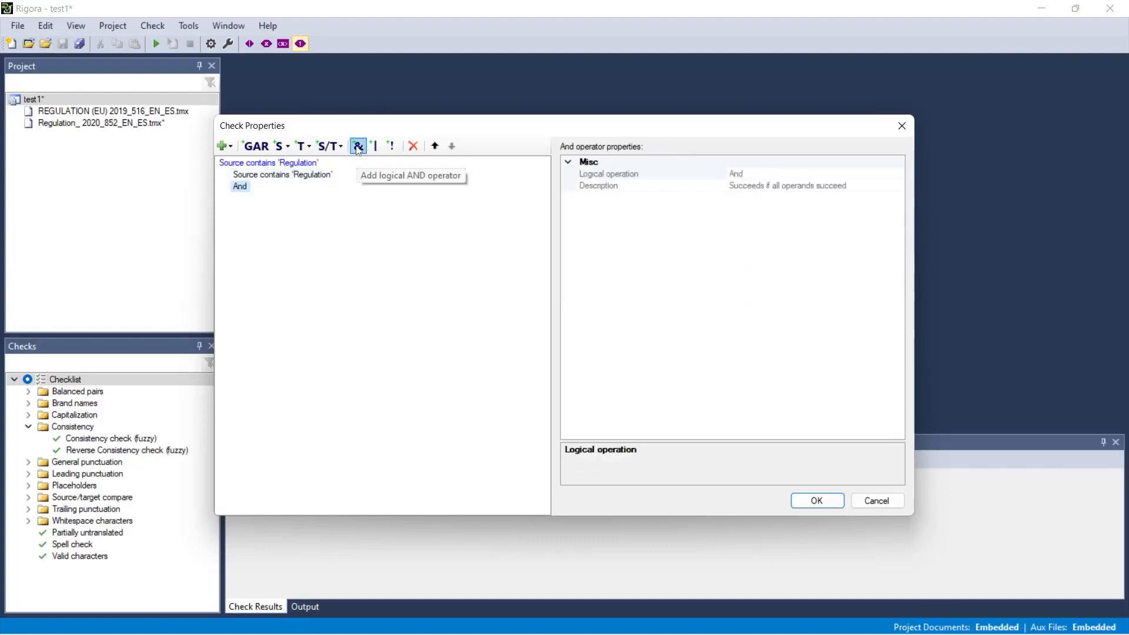
left_click(308, 150)
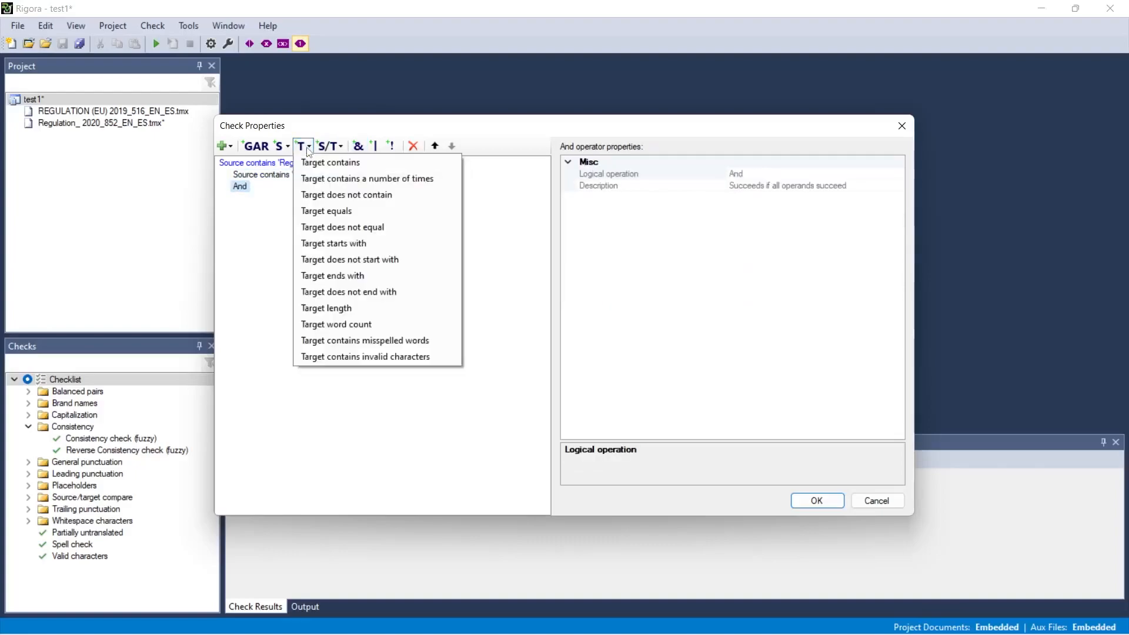
left_click(340, 195)
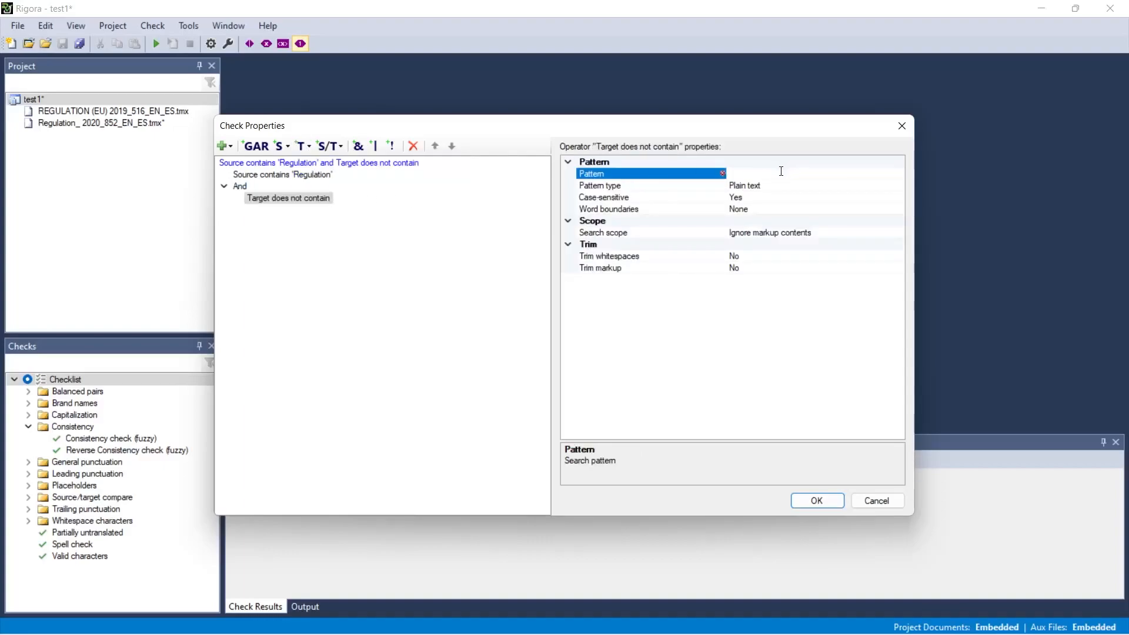
type("Reglamento")
left_click(454, 275)
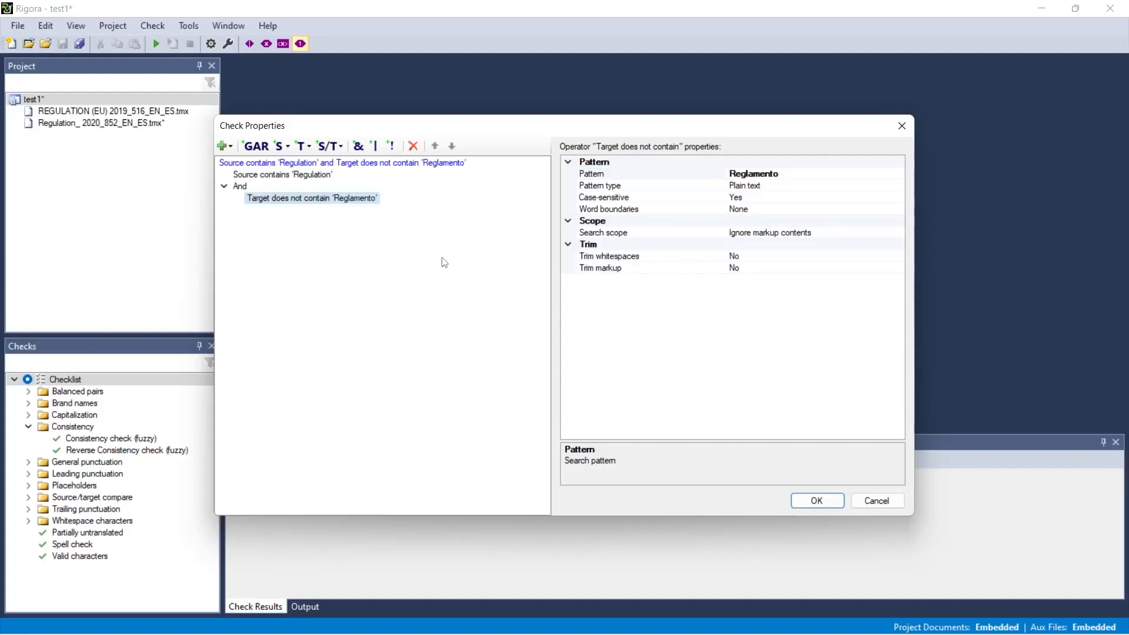
left_click(380, 164)
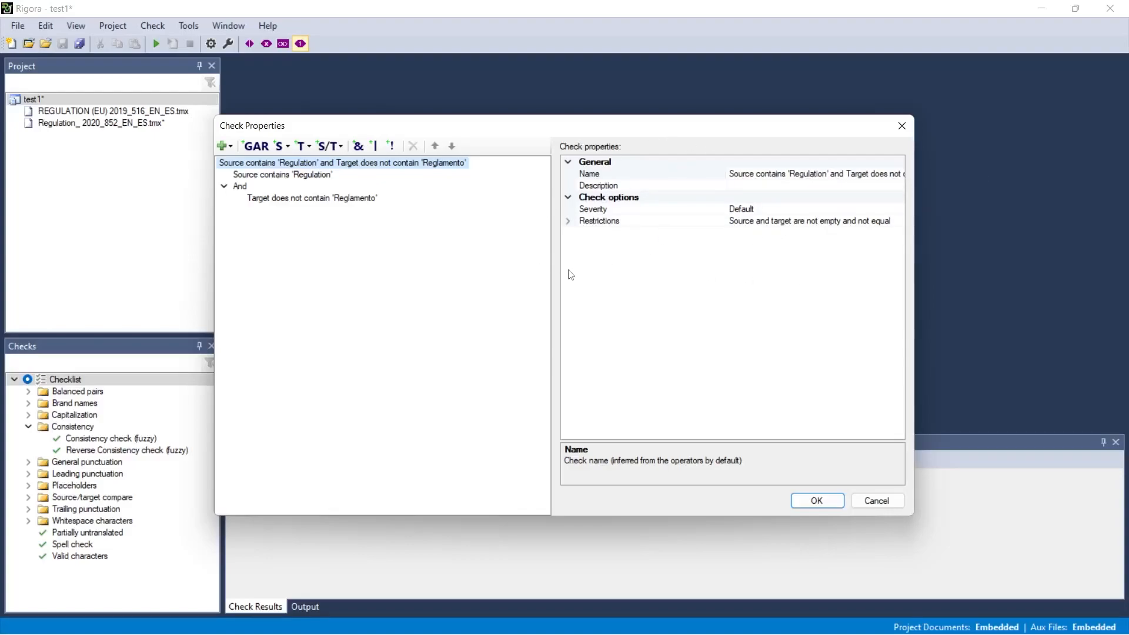
left_click(837, 505)
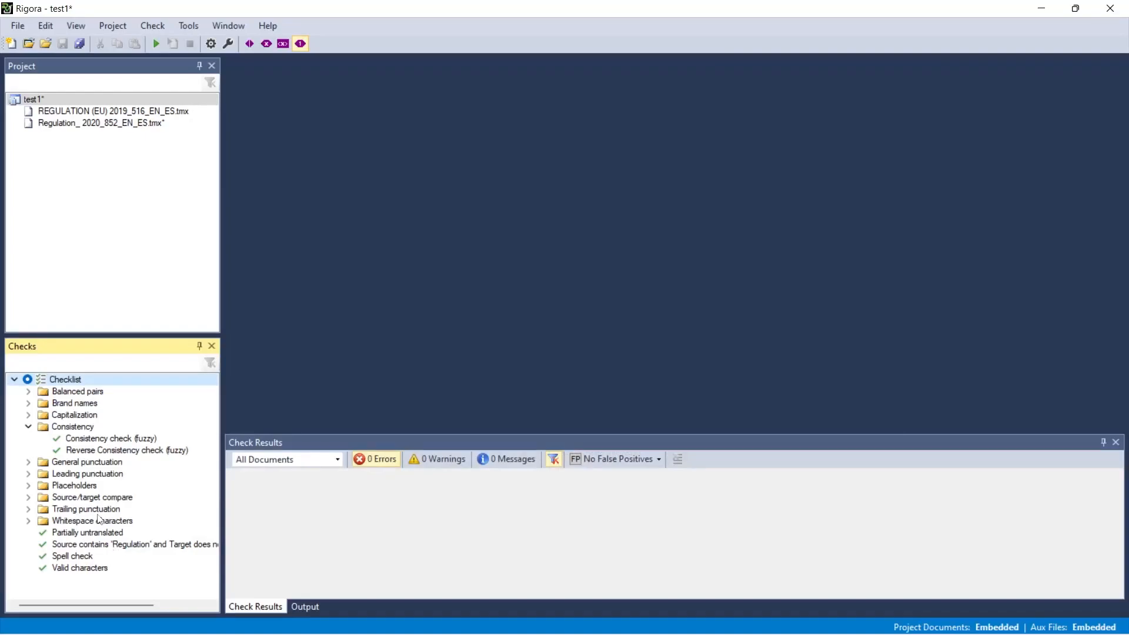
Step: Start another new check in the checklist, look through the source and target operators, and add a GAR operator
right_click(69, 382)
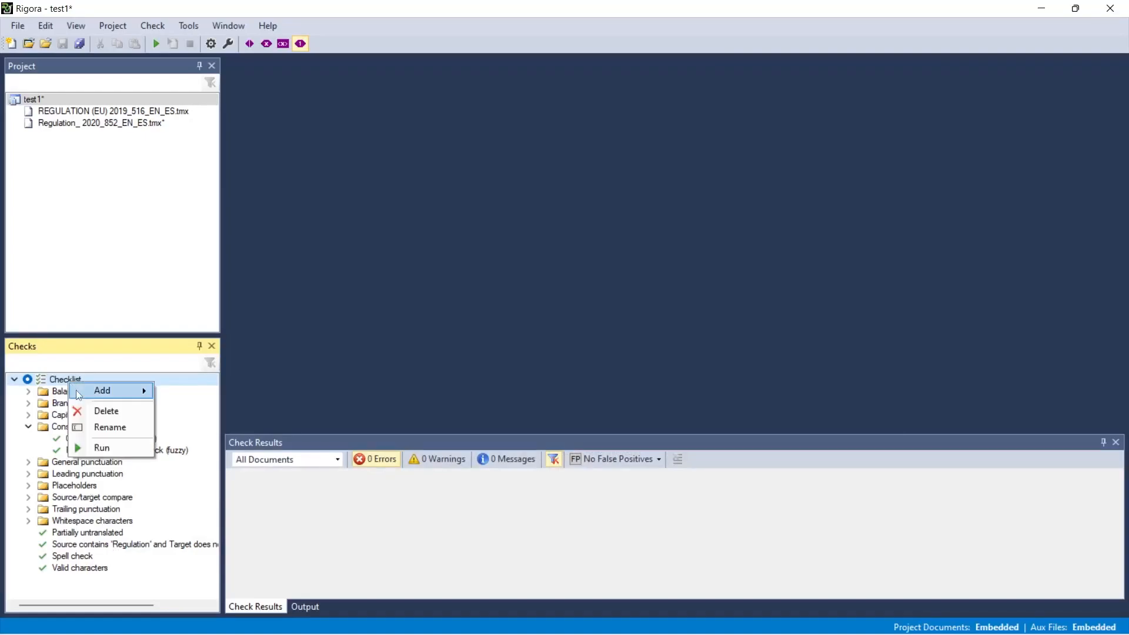
mouse_move(106, 391)
left_click(199, 391)
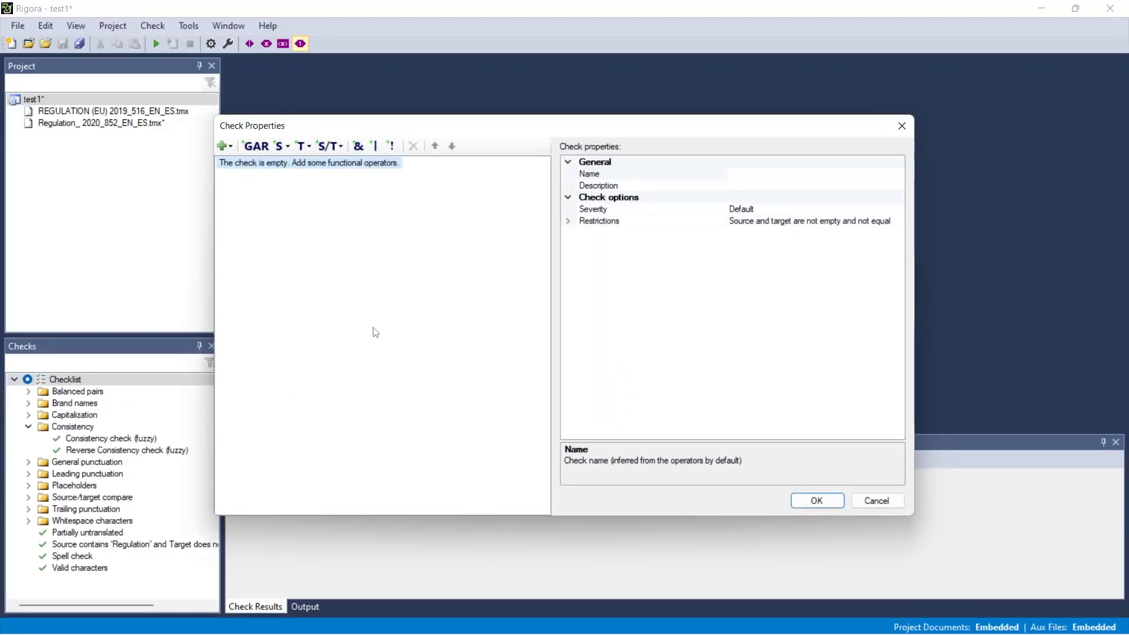
left_click(289, 150)
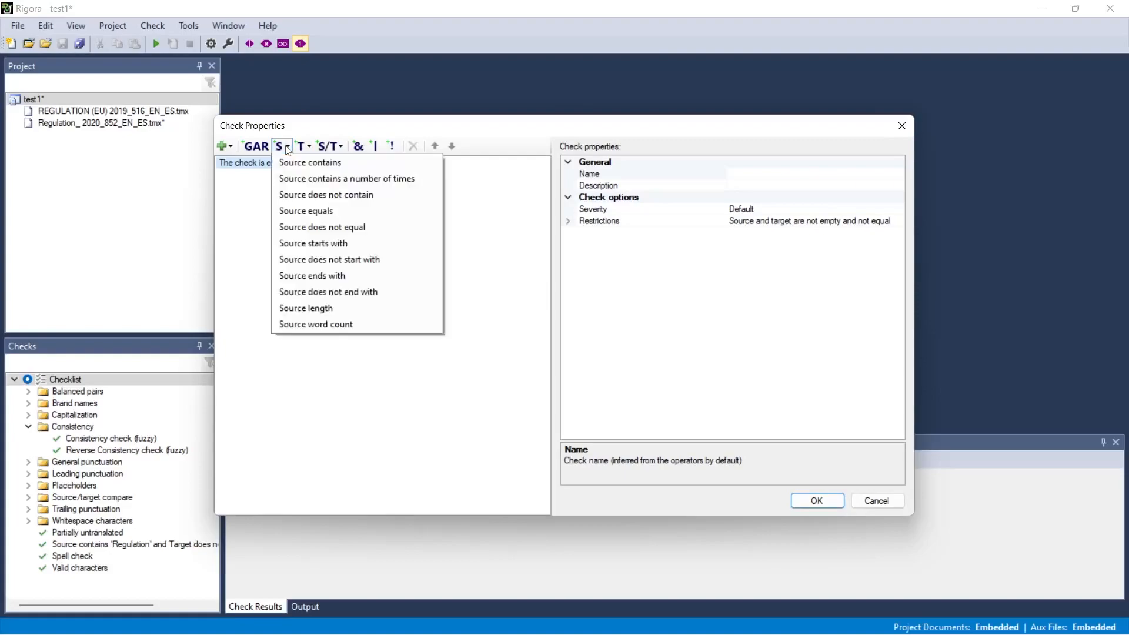
left_click(308, 150)
left_click(326, 151)
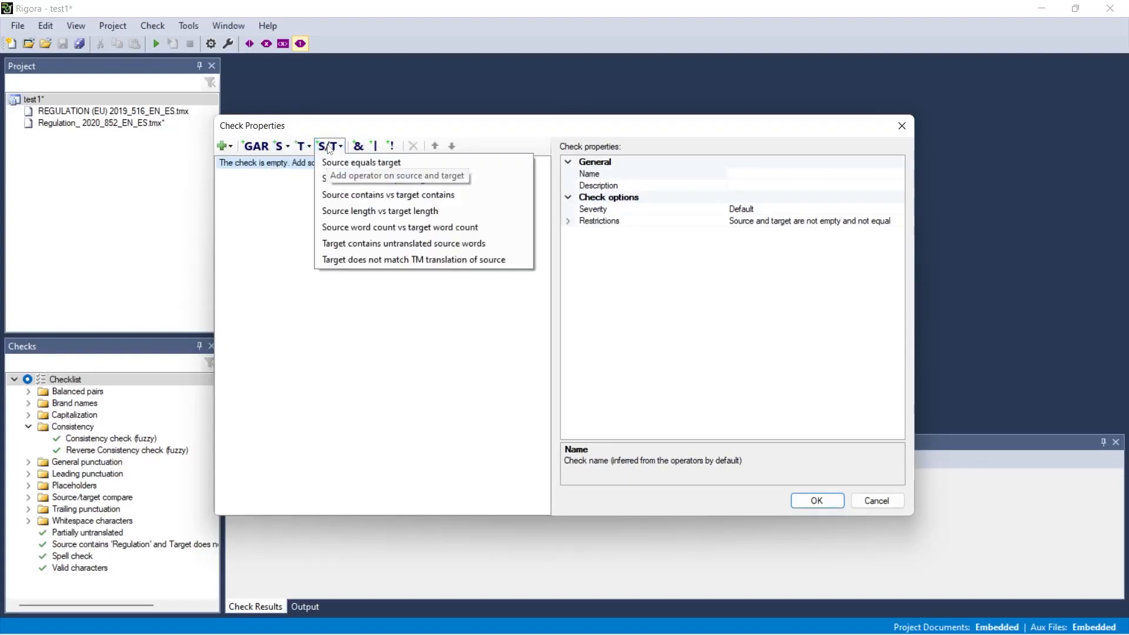
left_click(336, 146)
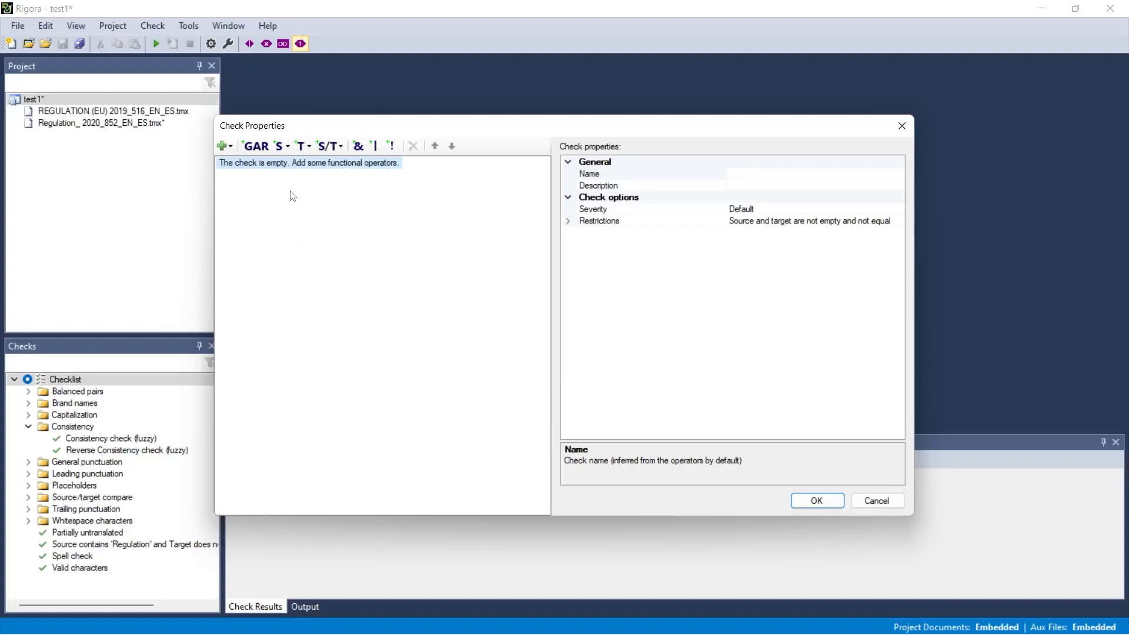
left_click(255, 147)
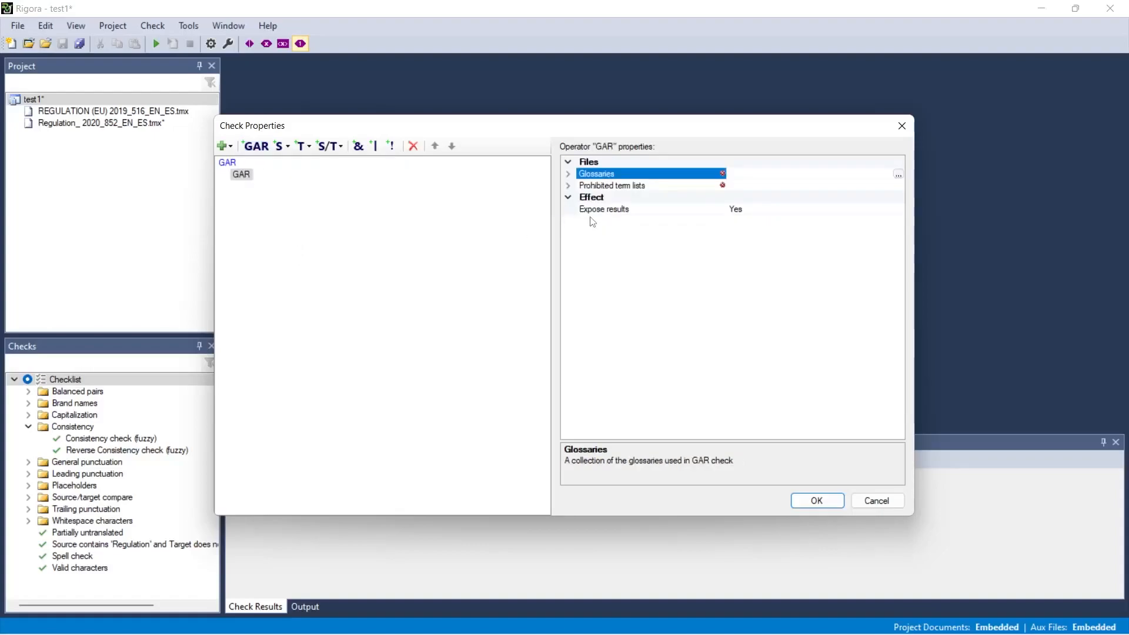
Step: Add the TMX file Regulation_ 2020_852_EN_ES.tmx as the GAR operator's glossary and save the check
left_click(898, 175)
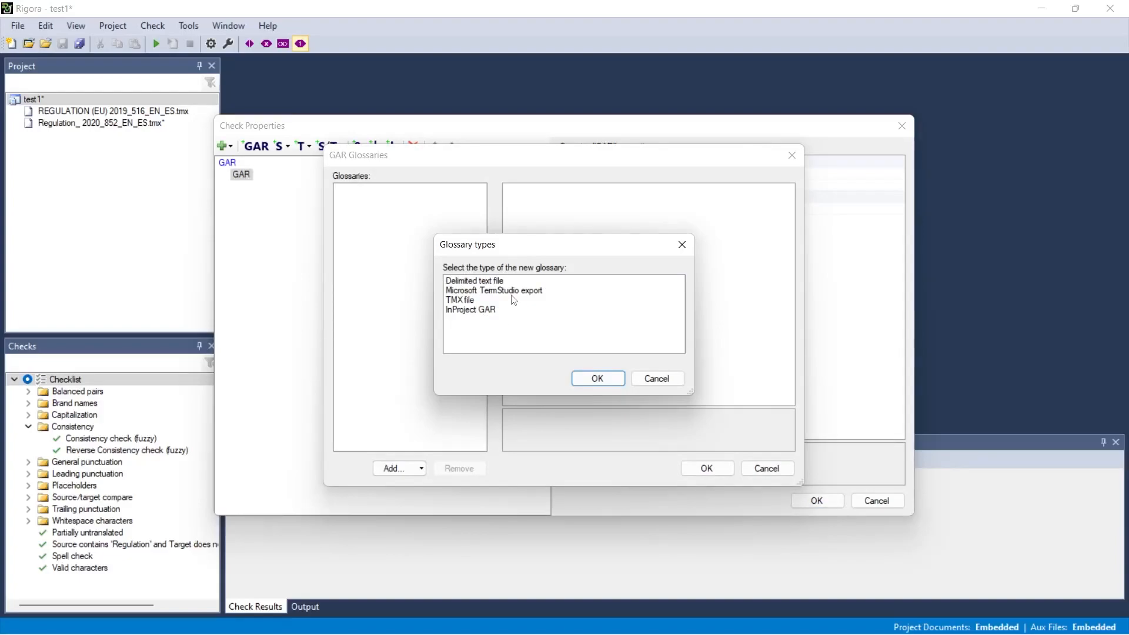
left_click(466, 301)
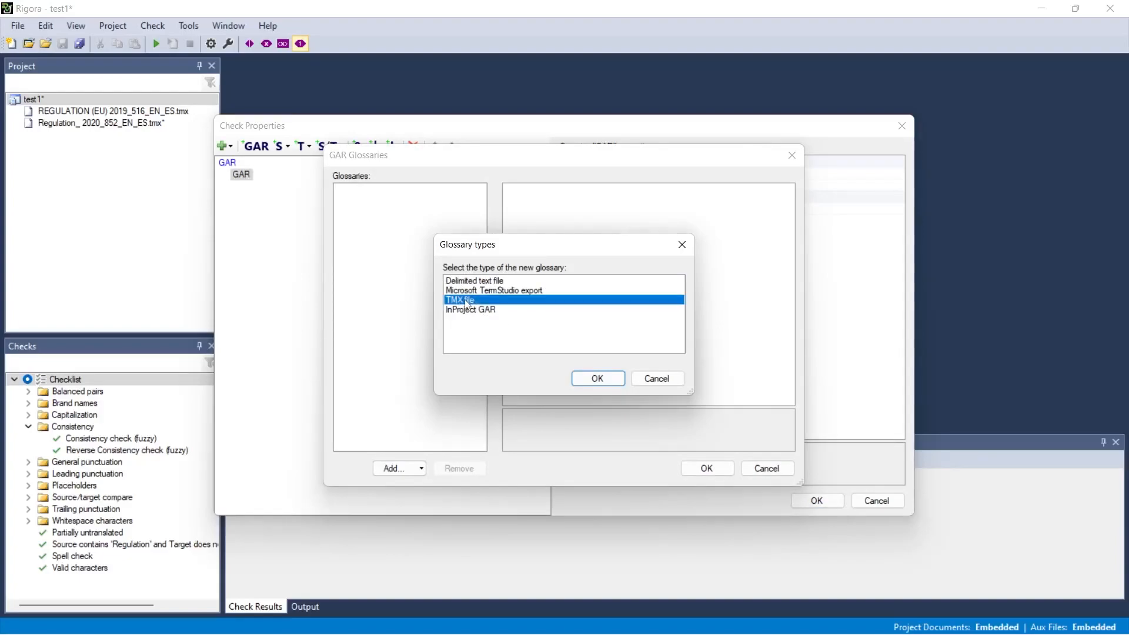
left_click(587, 381)
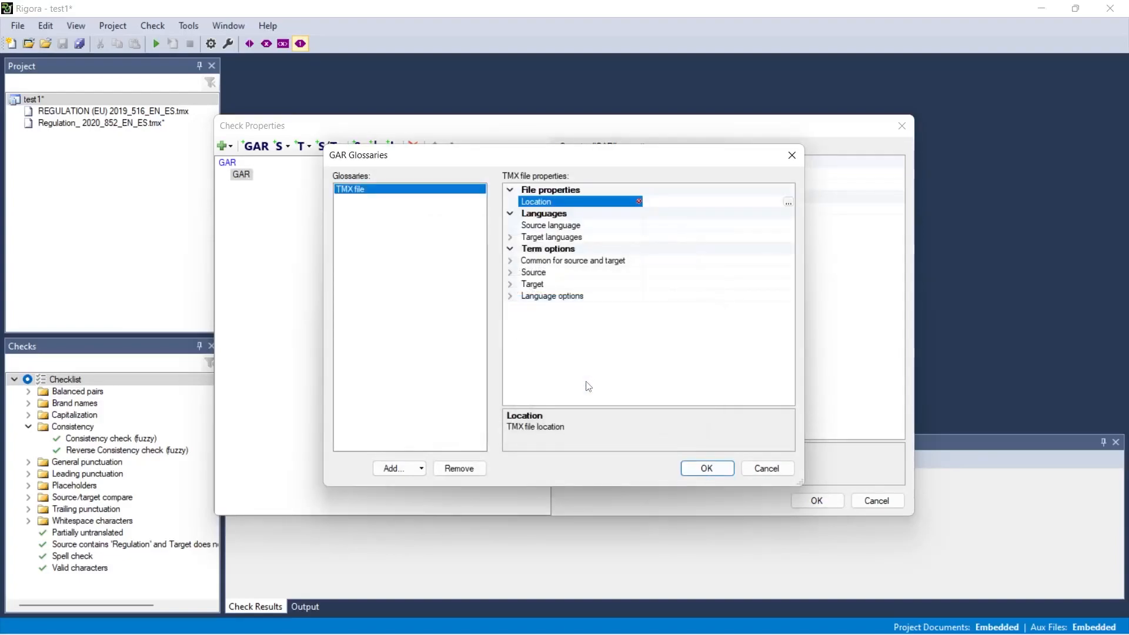
left_click(789, 203)
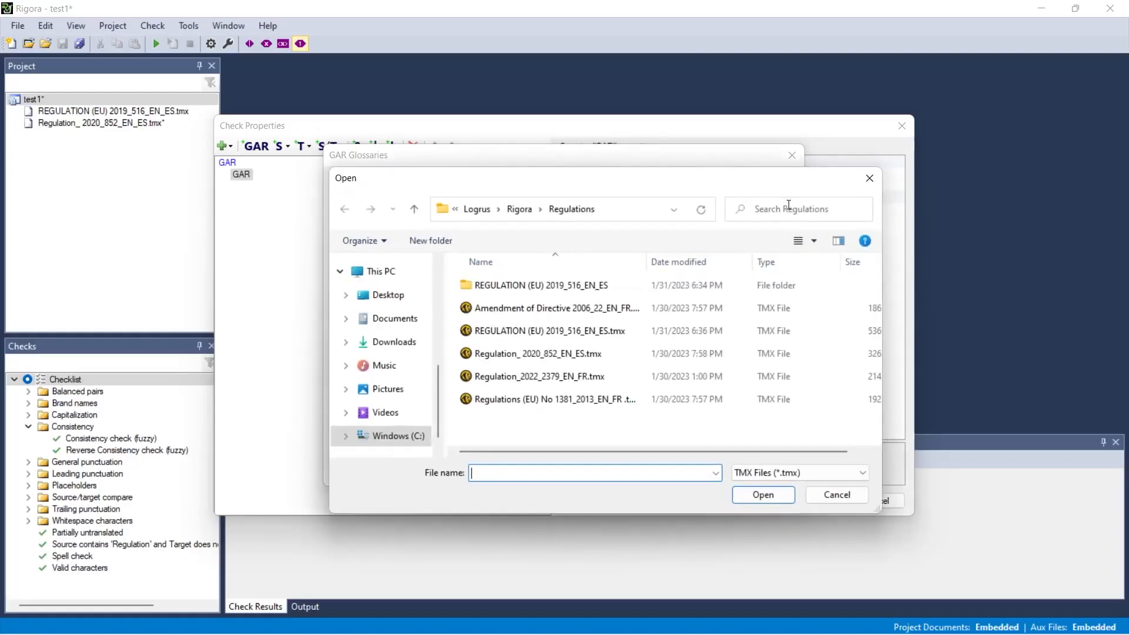
left_click(571, 355)
left_click(753, 495)
left_click(727, 457)
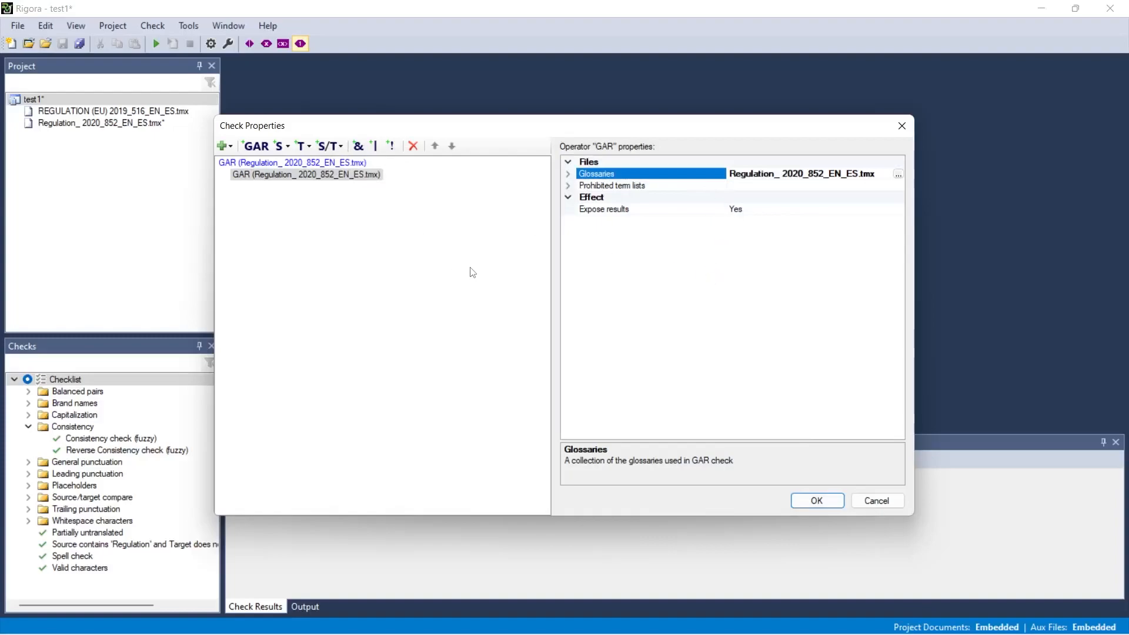
left_click(812, 501)
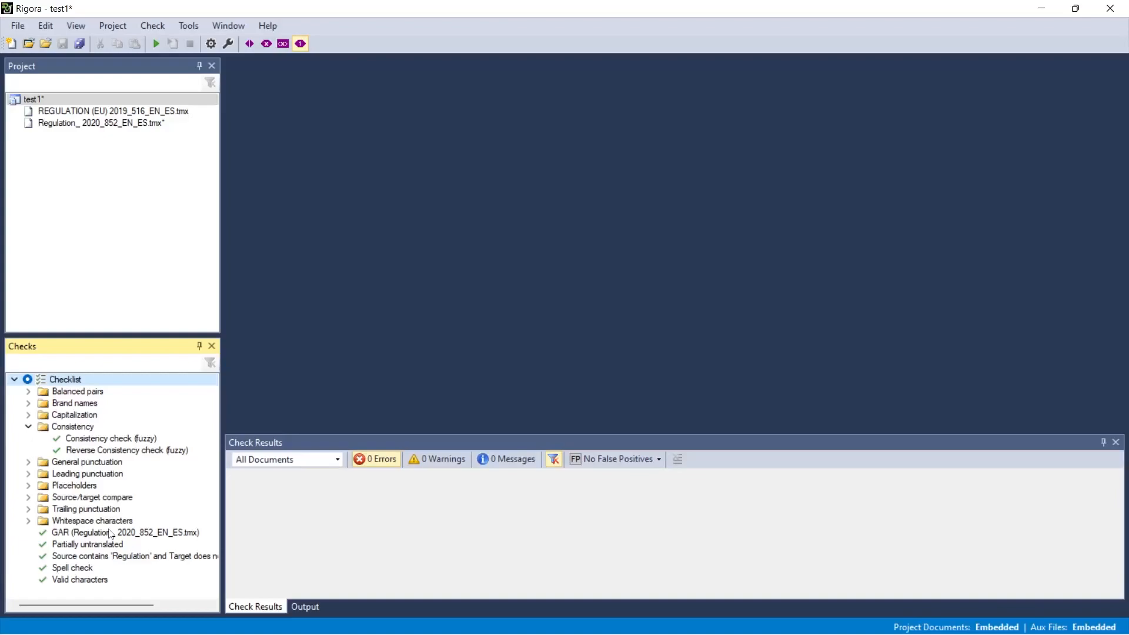
Step: Run the whole checklist, and run the Source/target compare group on its own
right_click(92, 385)
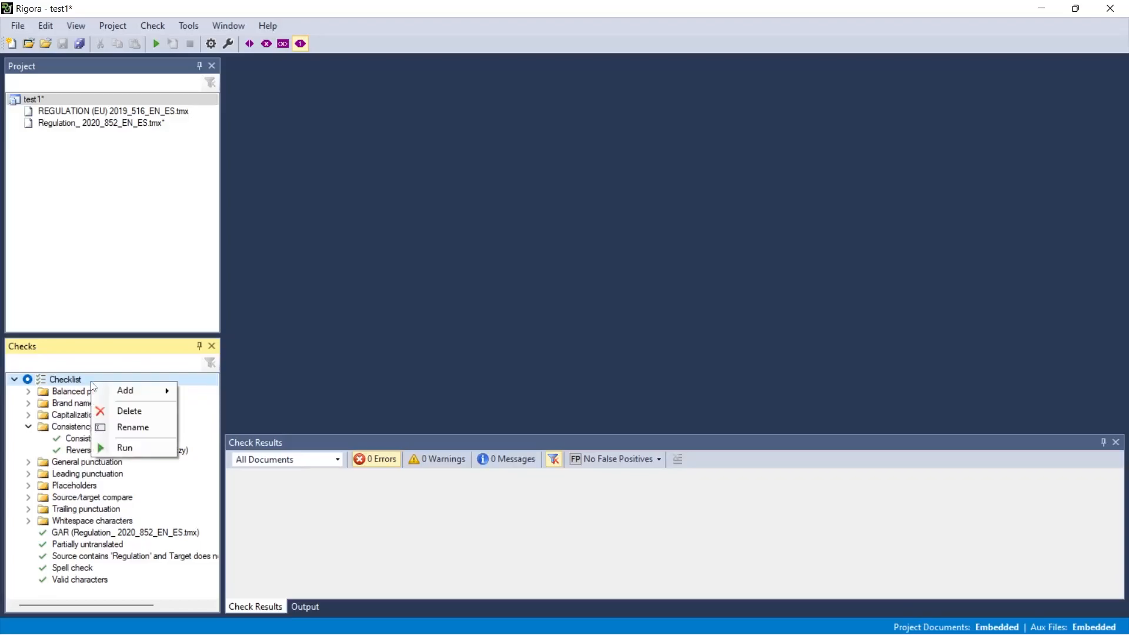
left_click(135, 447)
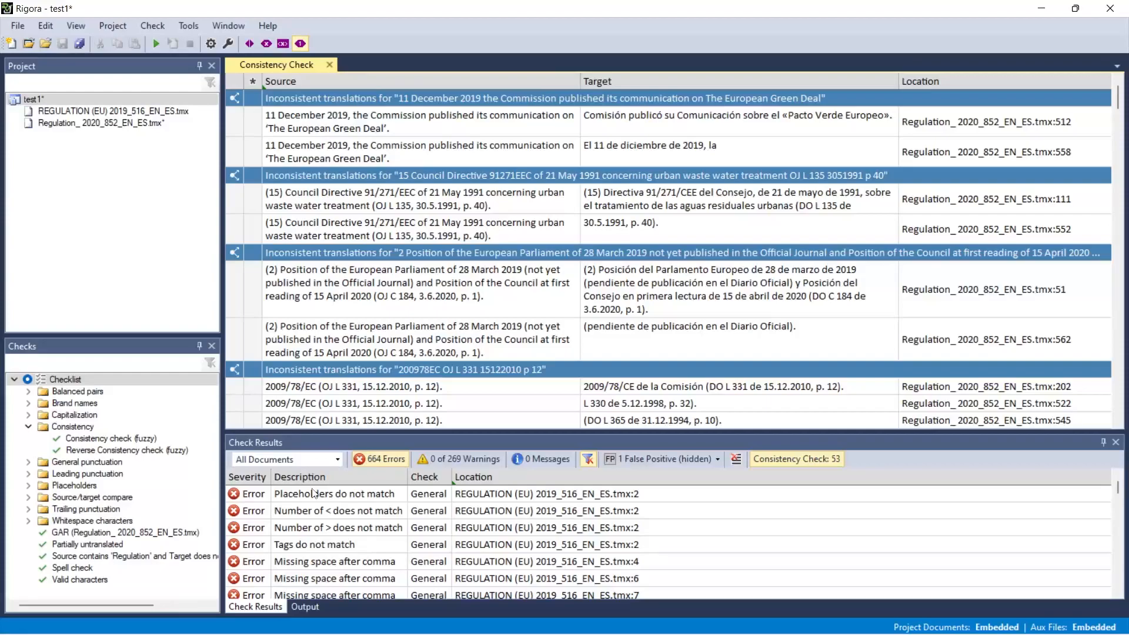
left_click(84, 499)
right_click(85, 500)
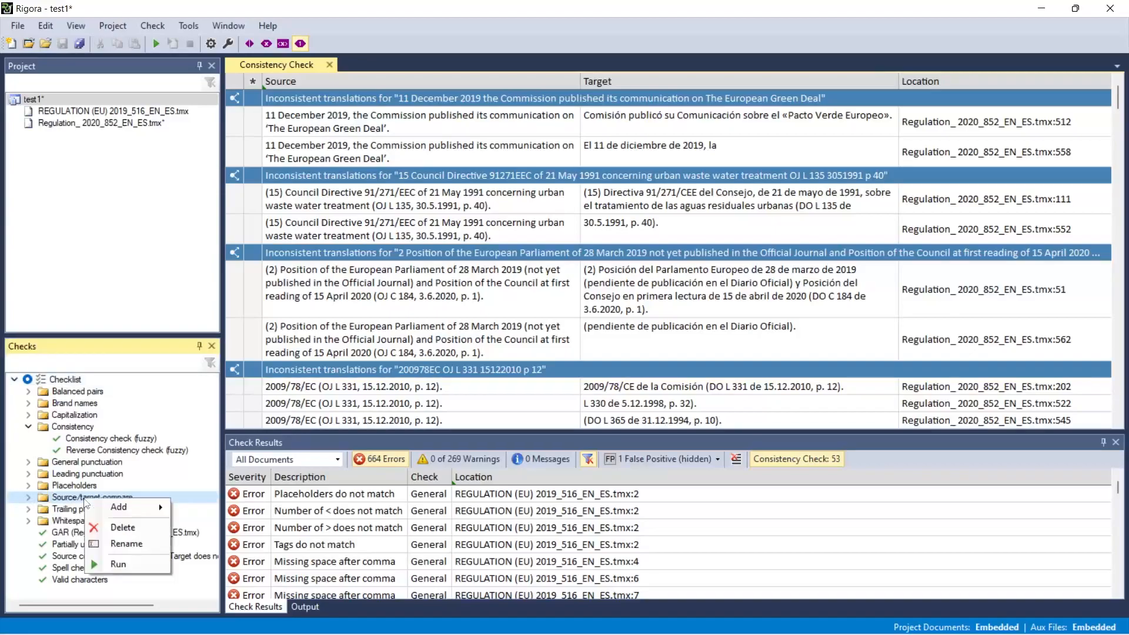
left_click(114, 559)
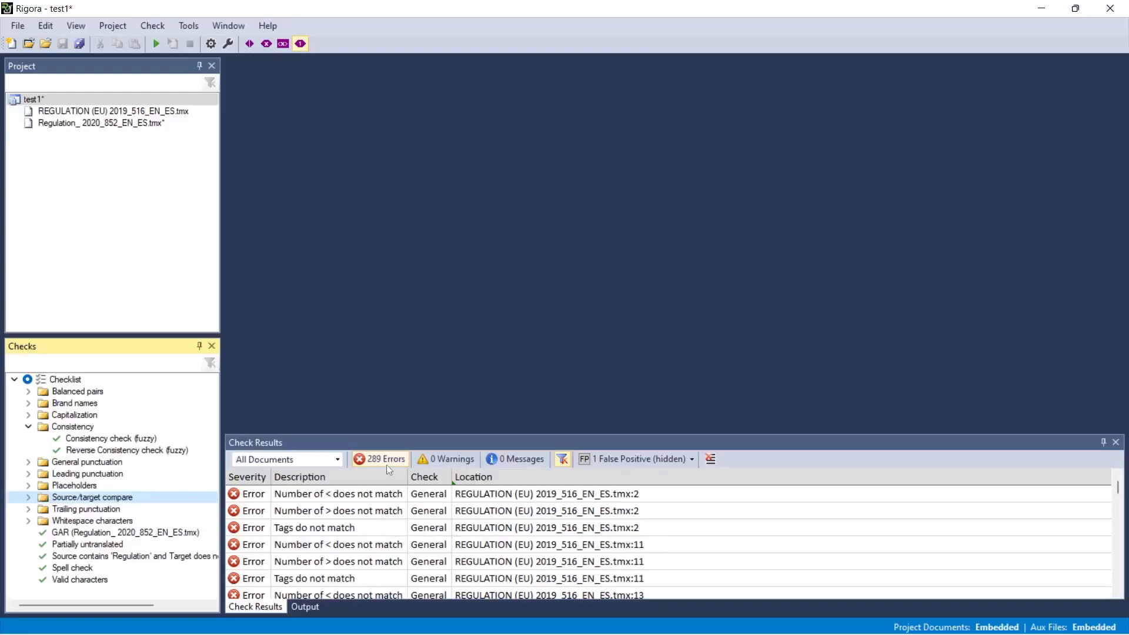
Step: Open segment 2 of REGULATION (EU) 2019_516_EN_ES.tmx from the check results and examine its bracket and tag mismatch errors
double_click(552, 499)
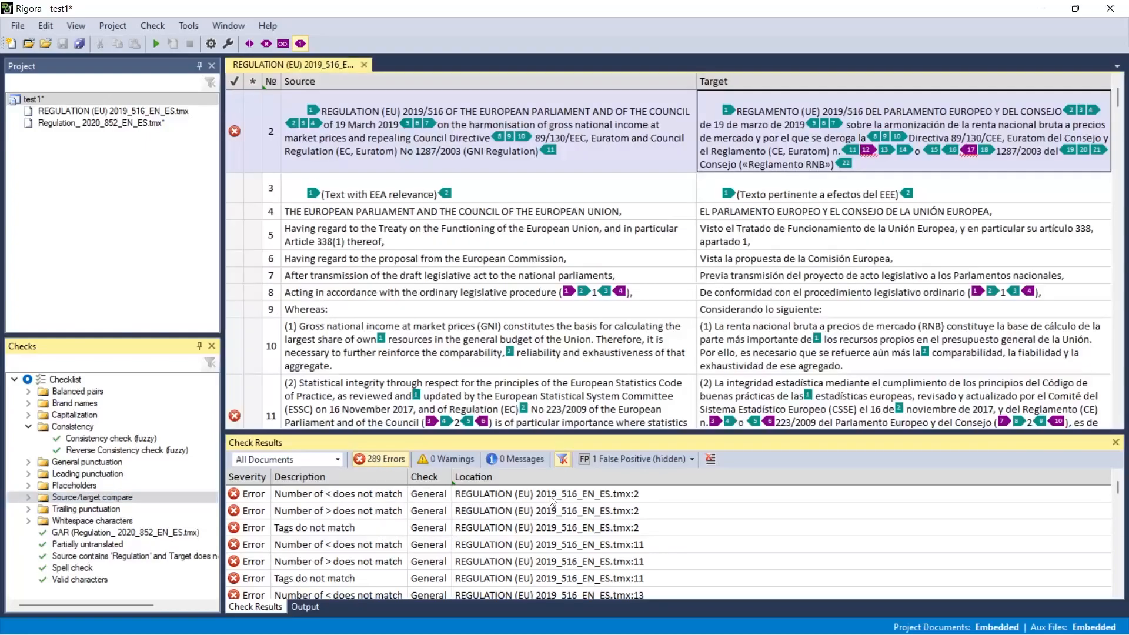
left_click(552, 499)
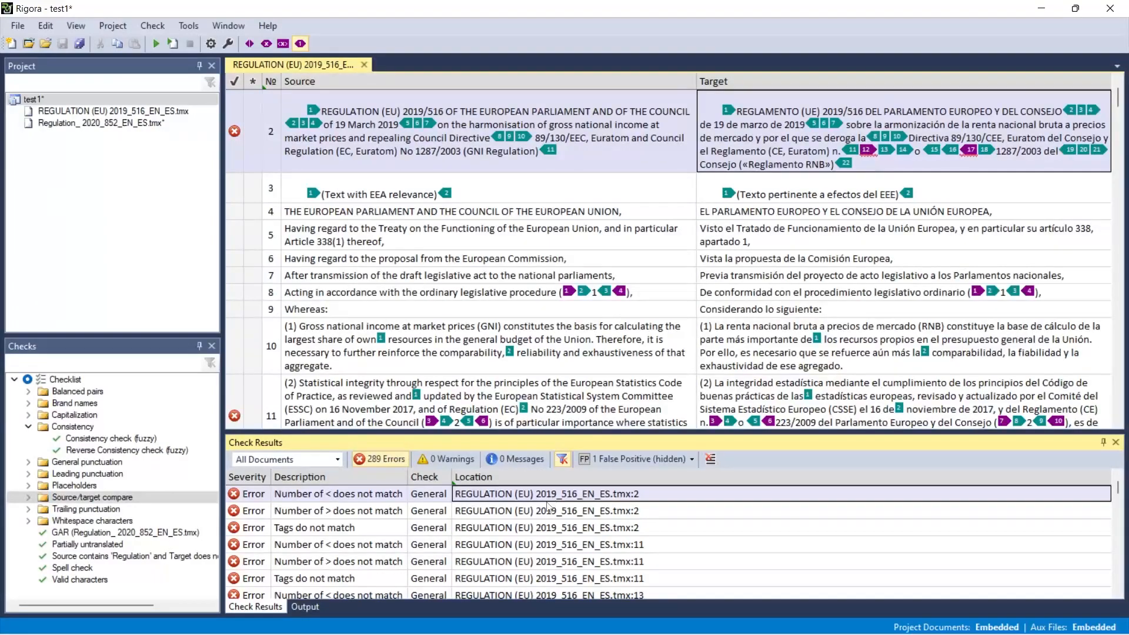
left_click(541, 517)
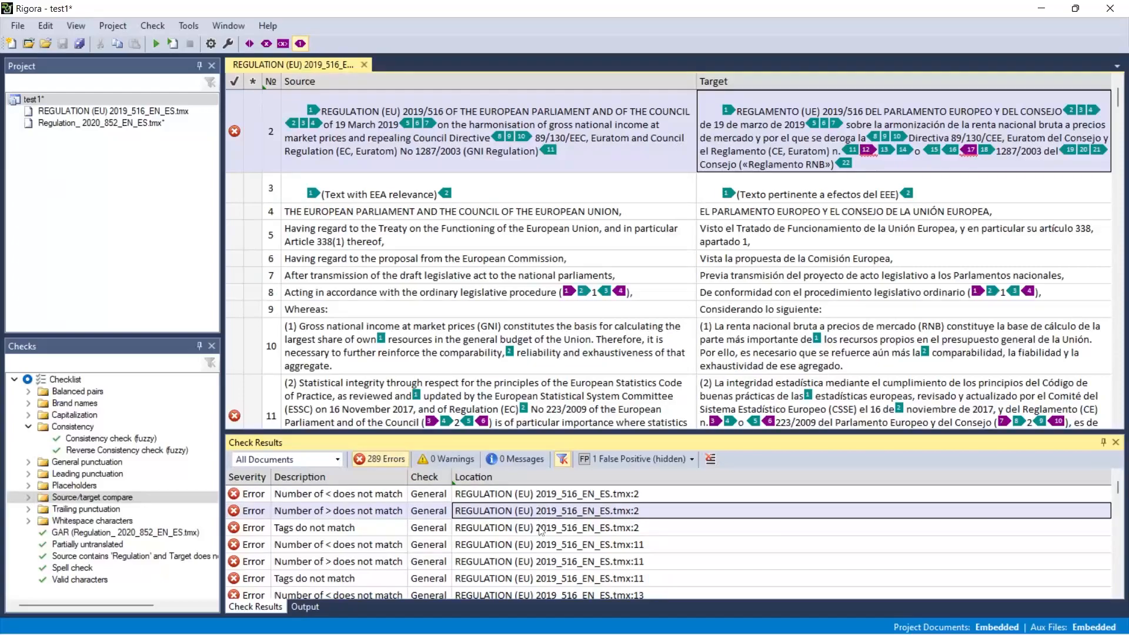
left_click(541, 529)
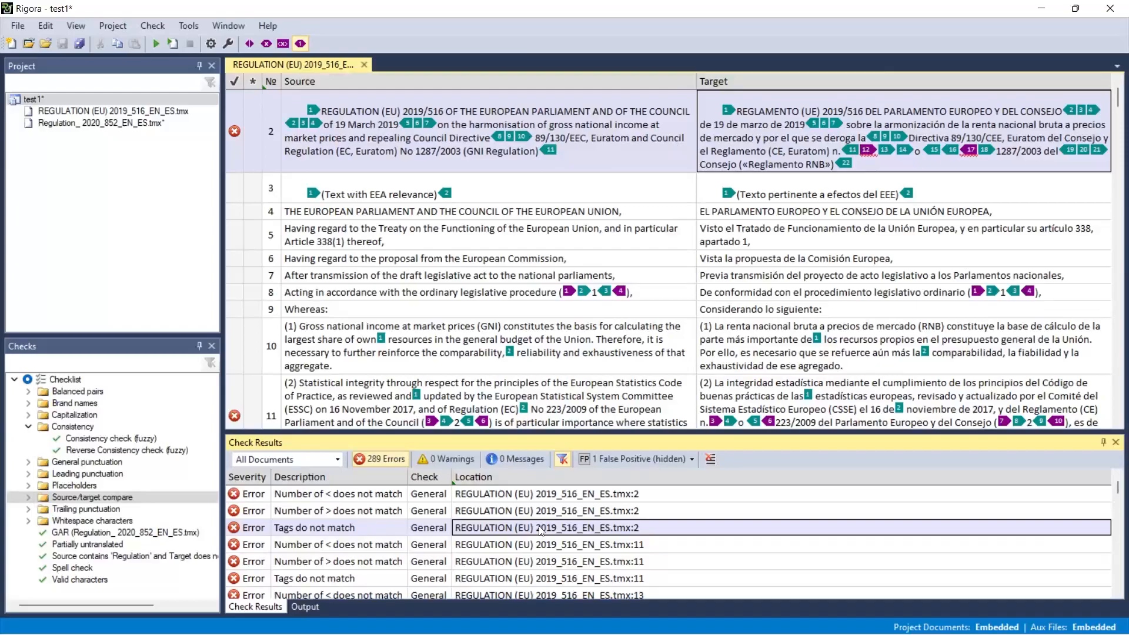
Step: Mark the "Number of > does not match" error for segment 2 of REGULATION (EU) 2019_516_EN_ES.tmx as a false positive
left_click(537, 512)
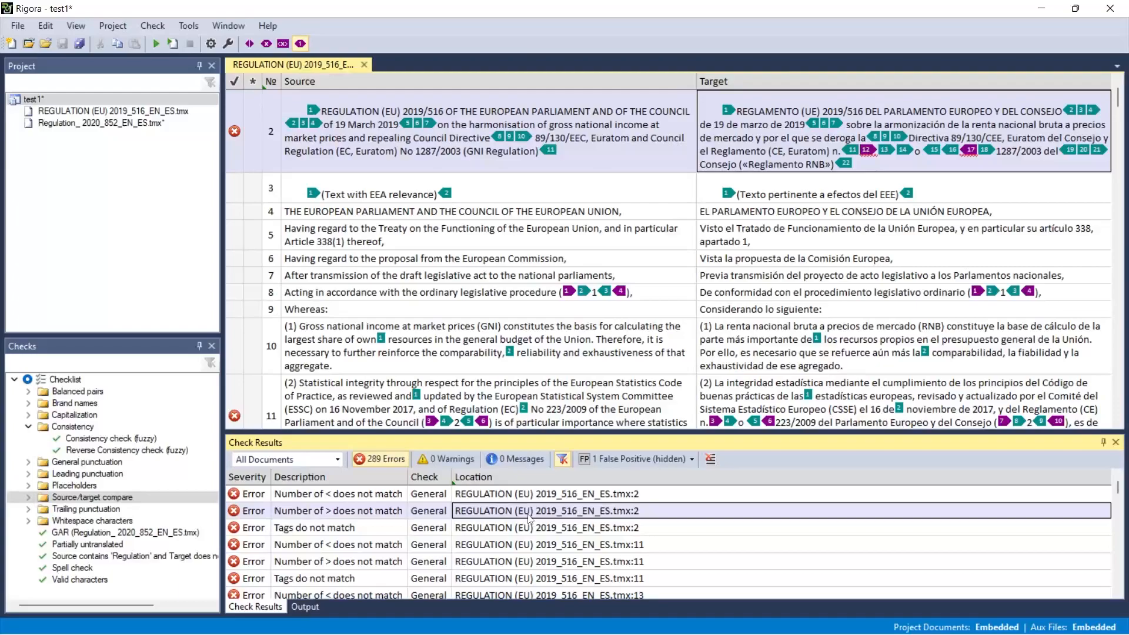
right_click(530, 518)
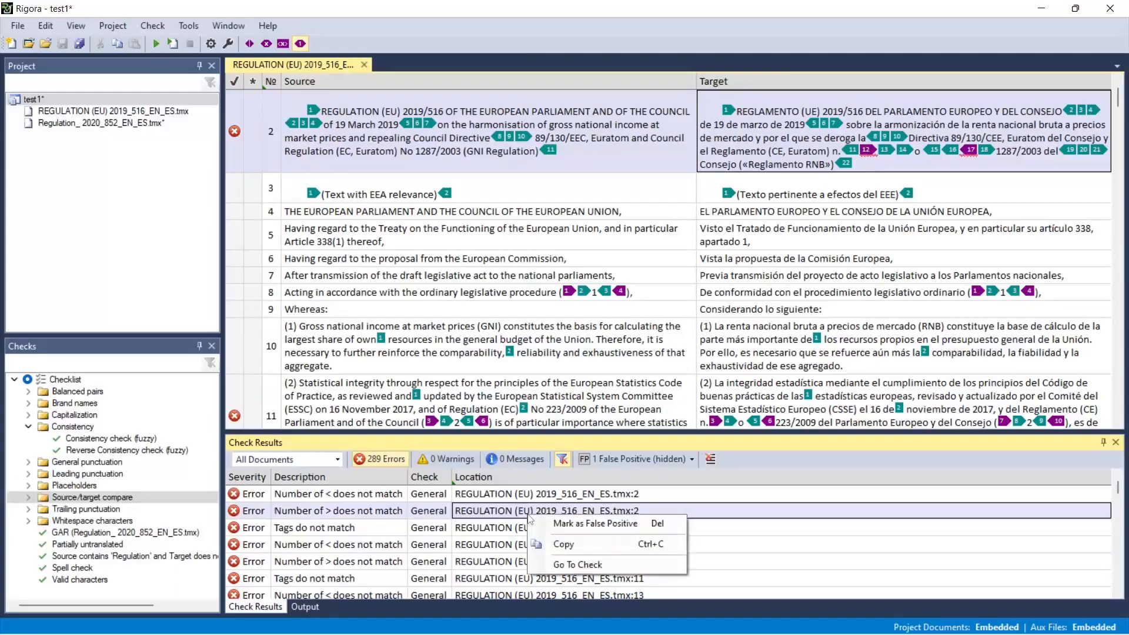
left_click(562, 523)
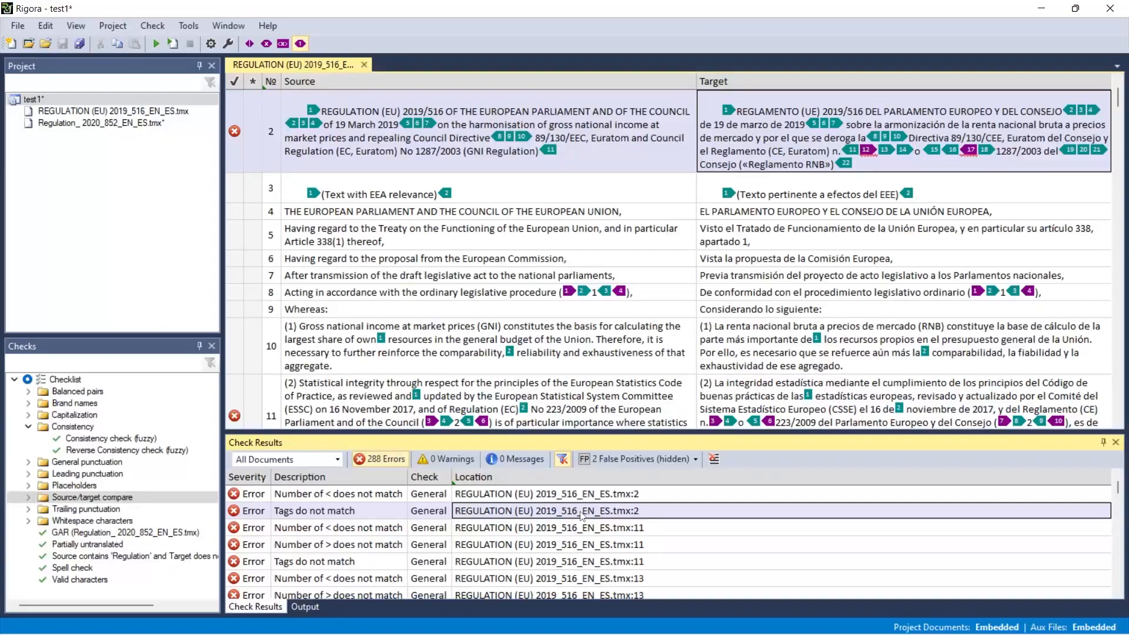
Step: Export the check results to the Excel workbook test1.xlsx, with multiple resource errors in a single row and errors highlighted
left_click(152, 27)
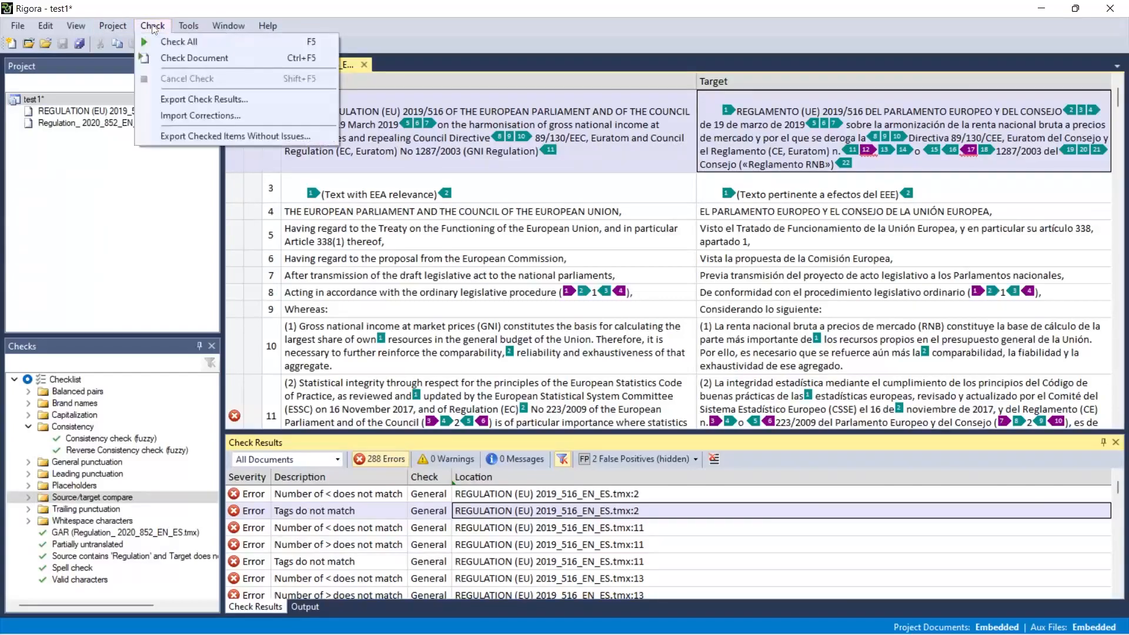
left_click(211, 101)
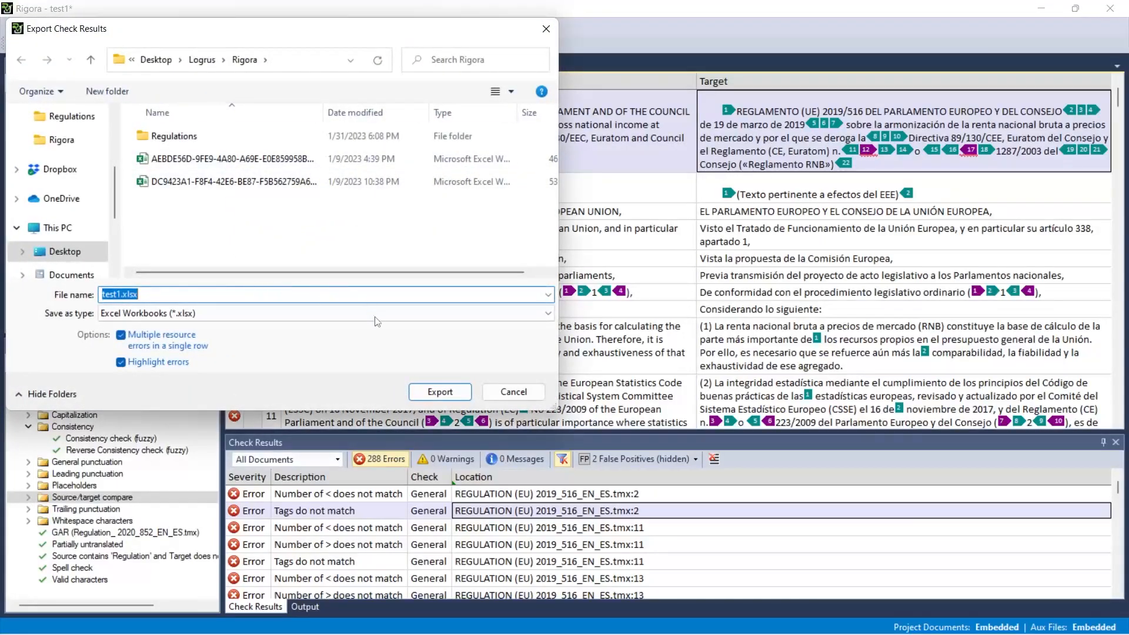
left_click(443, 392)
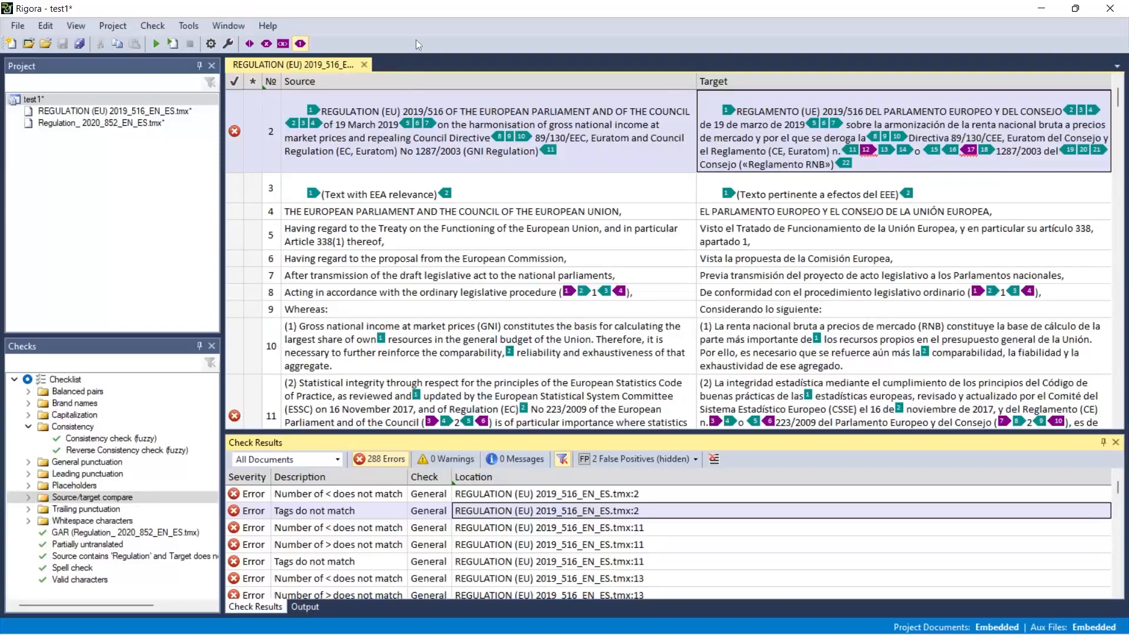
Step: Compare the tag display modes in the open document and return to numbered tags
left_click(278, 44)
left_click(250, 44)
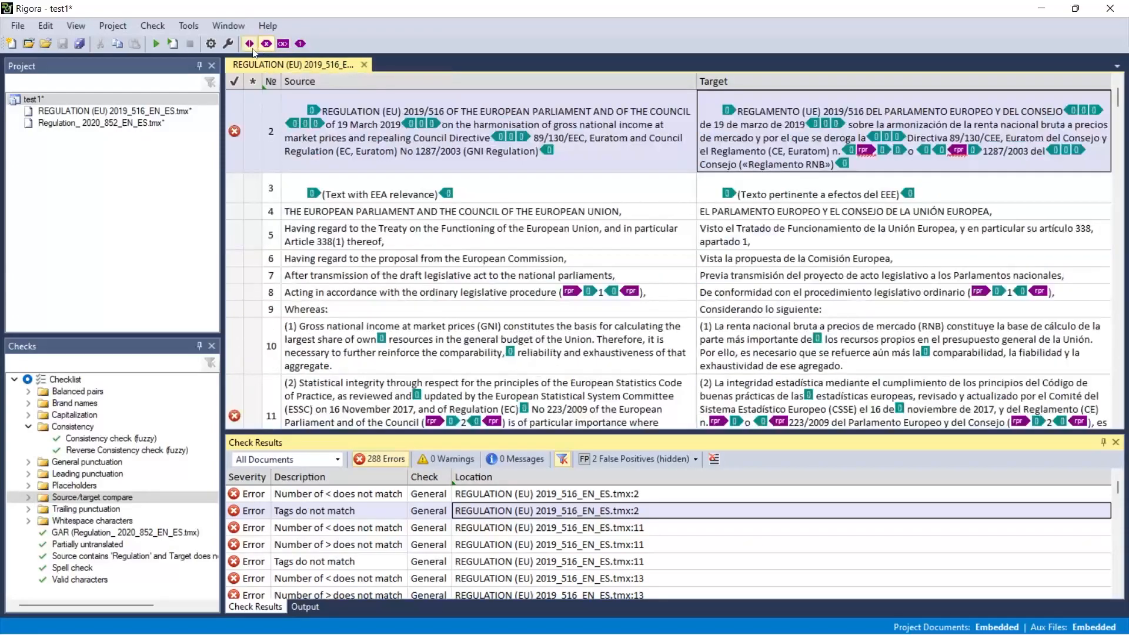
left_click(305, 48)
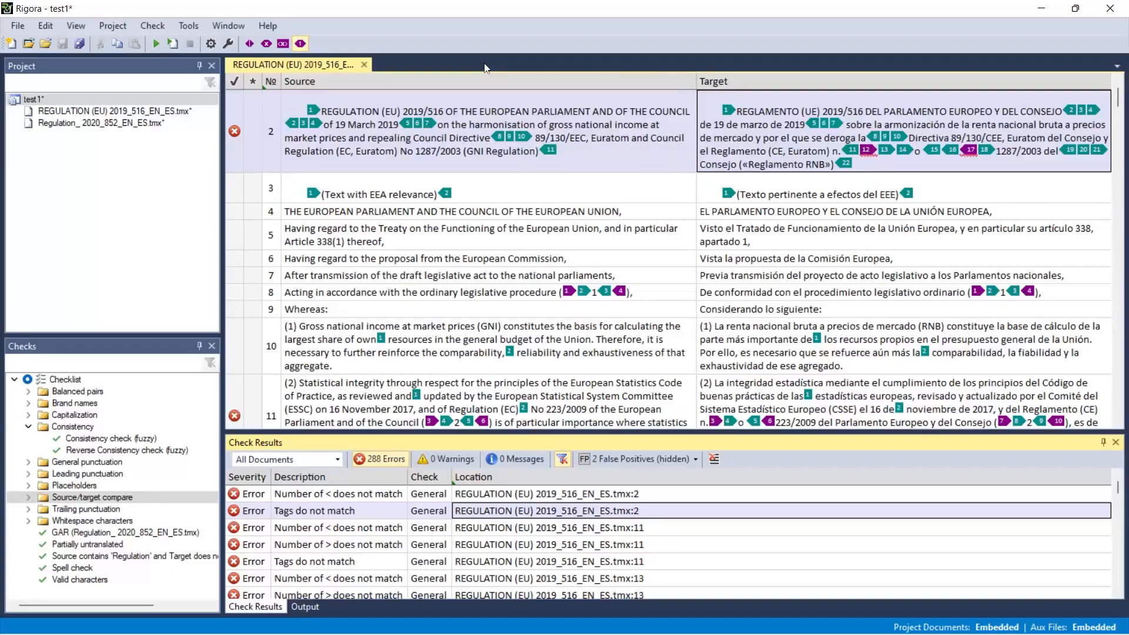
Step: Review the Hunspell dictionary, spelling and stemming settings in the program options, and close them without changes
left_click(188, 26)
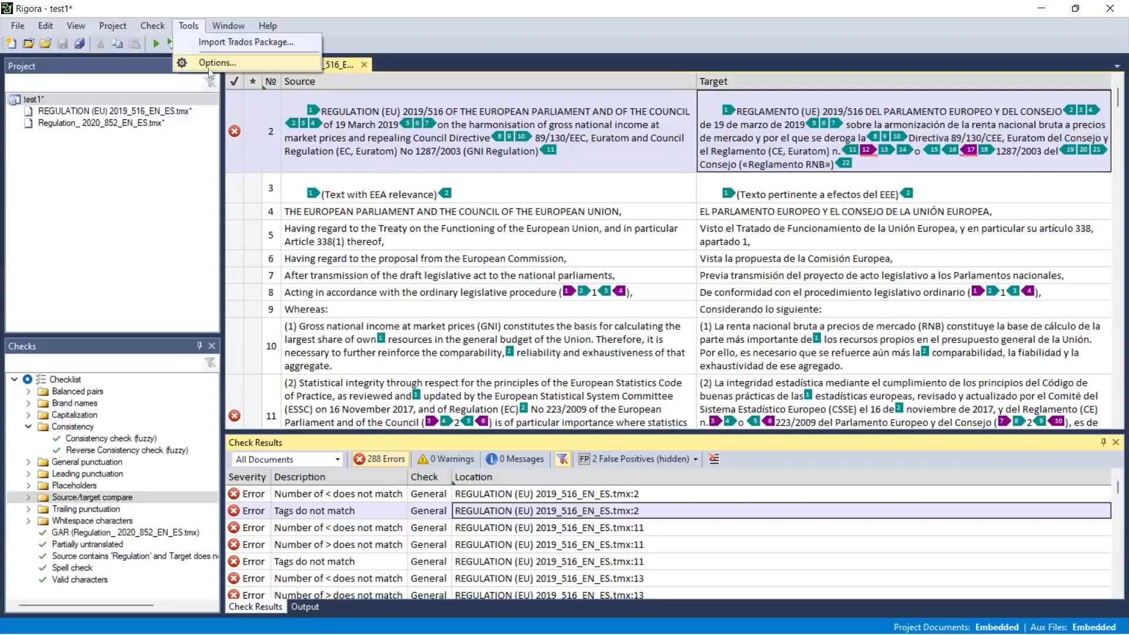
left_click(206, 62)
left_click(333, 372)
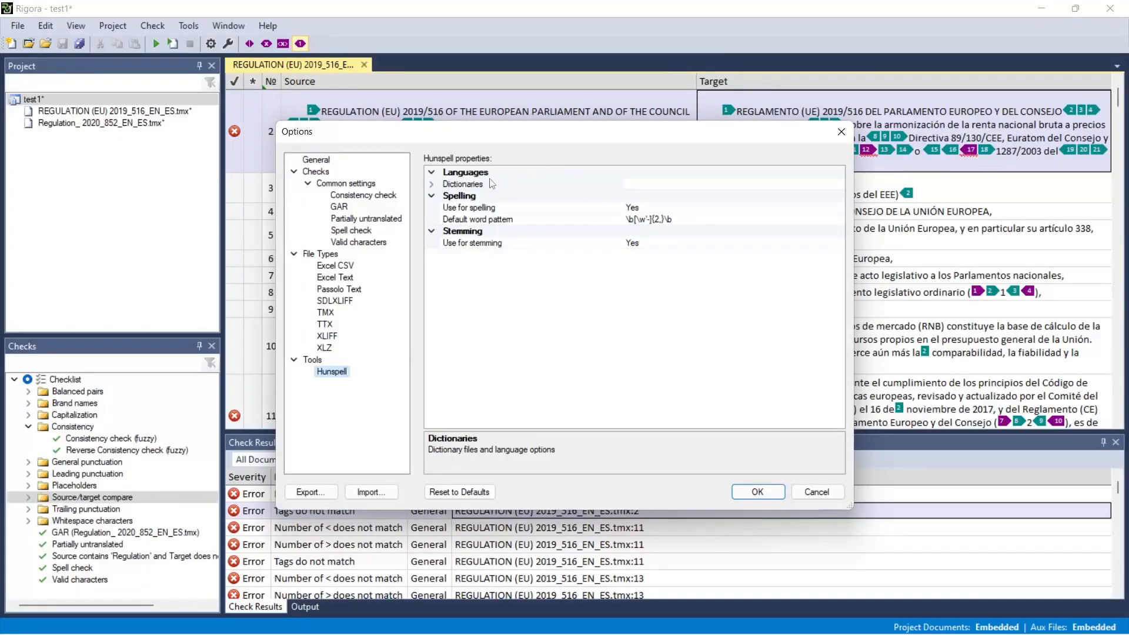
left_click(793, 186)
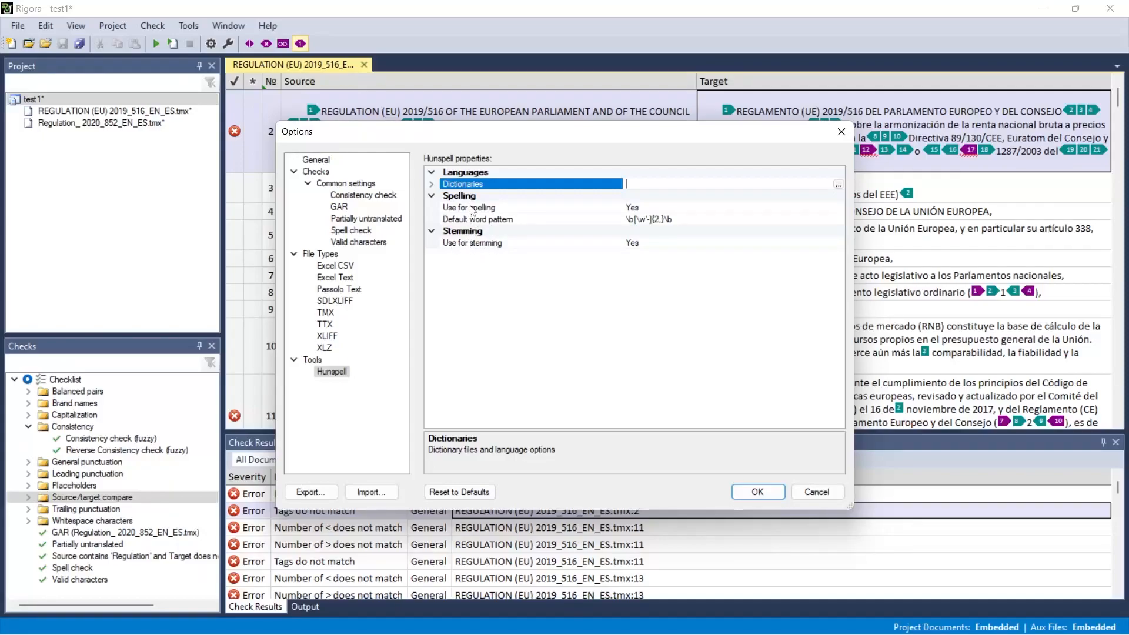
left_click(816, 491)
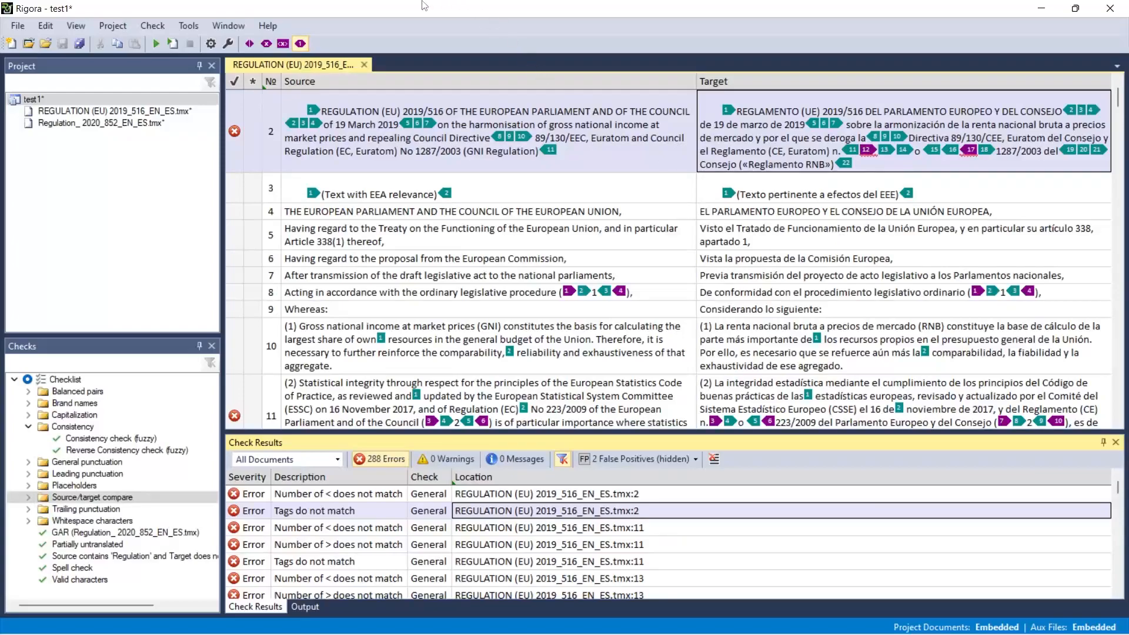
Step: Look through the file formats available for exporting the project's items, and cancel the export
left_click(121, 27)
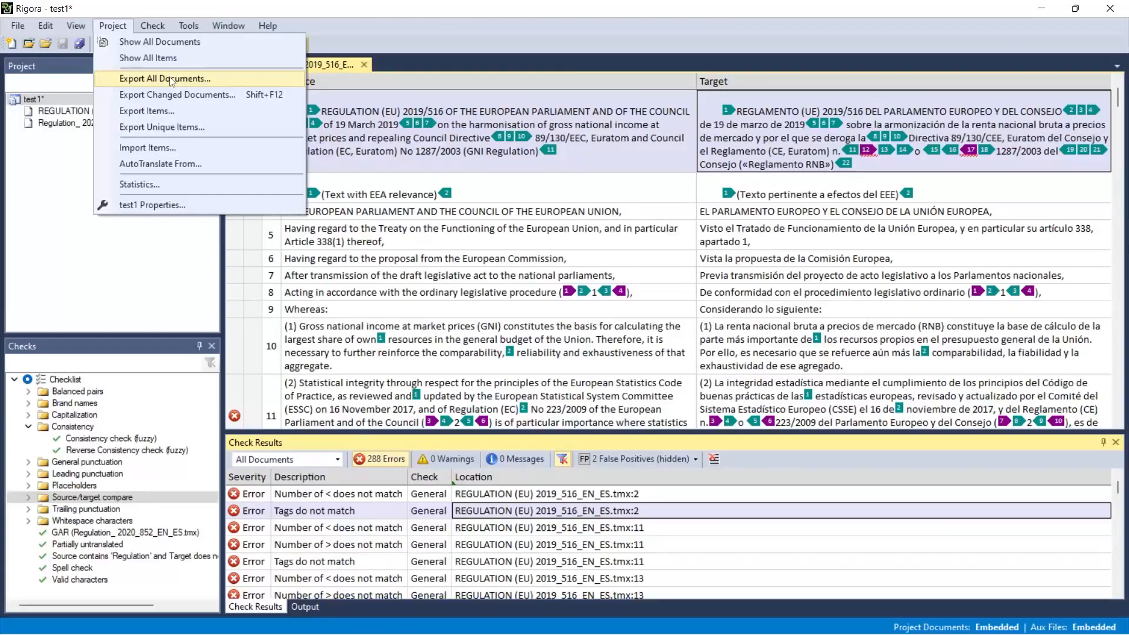
left_click(175, 117)
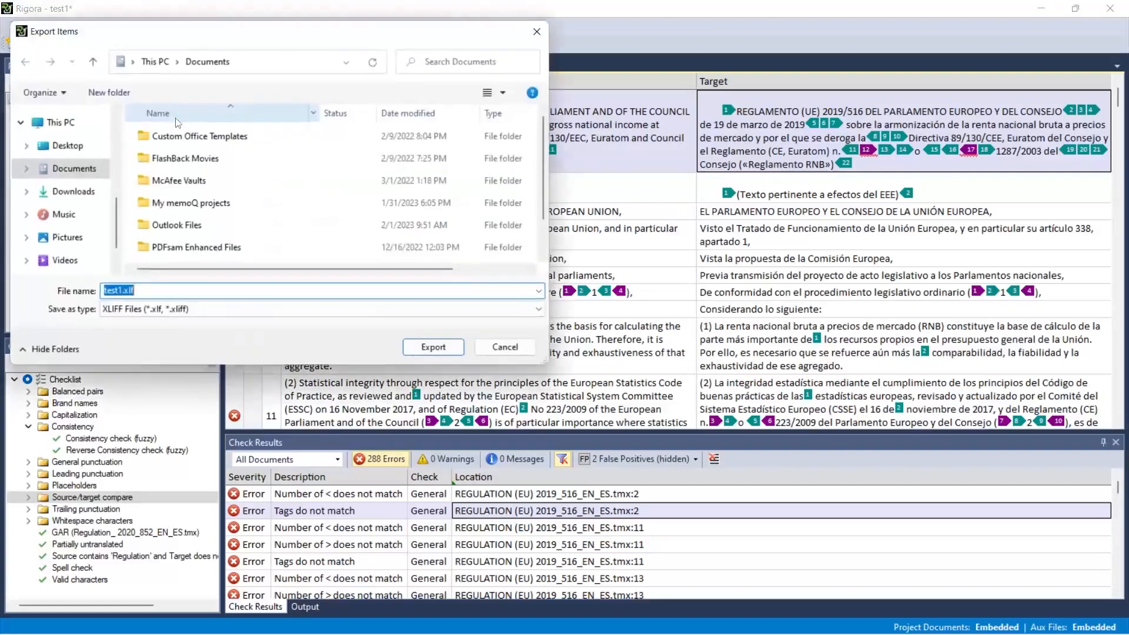
left_click(480, 322)
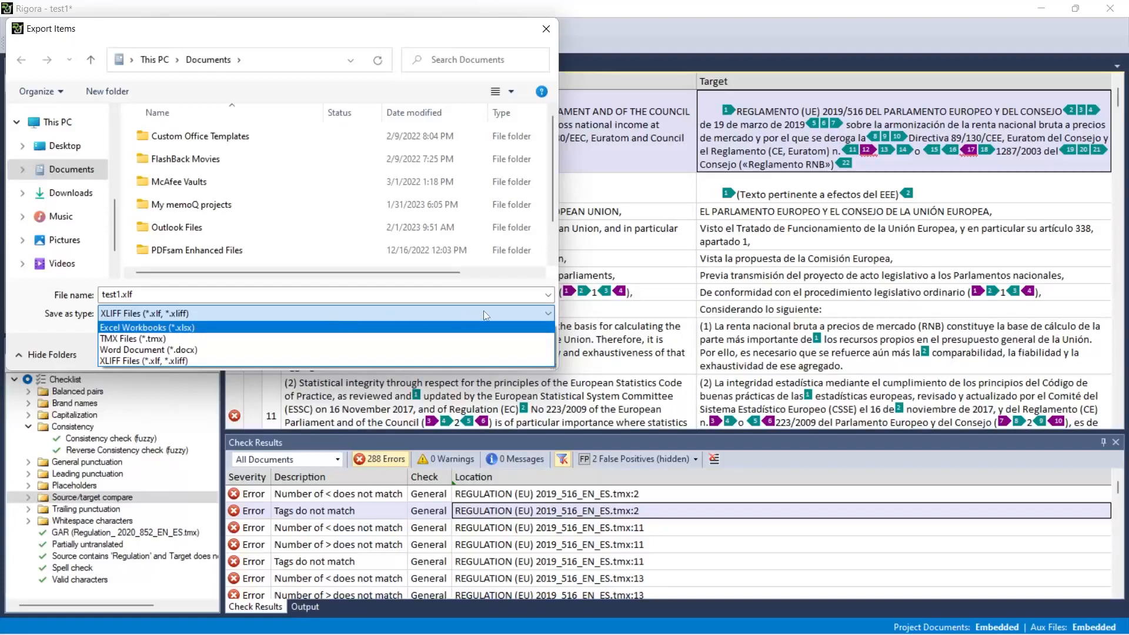
left_click(506, 320)
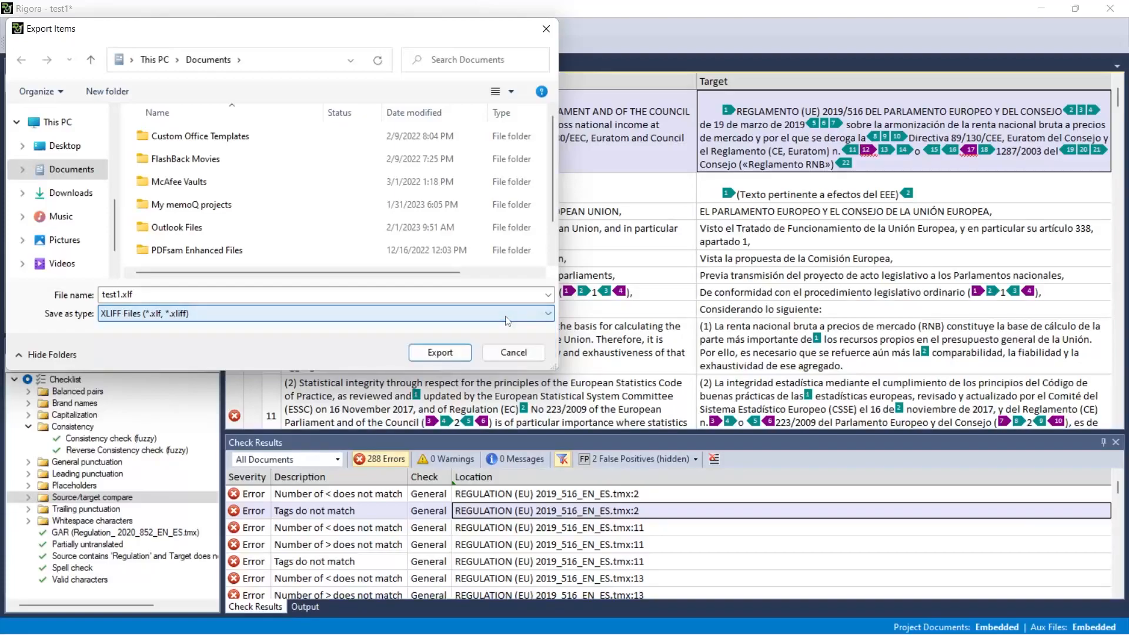
left_click(500, 351)
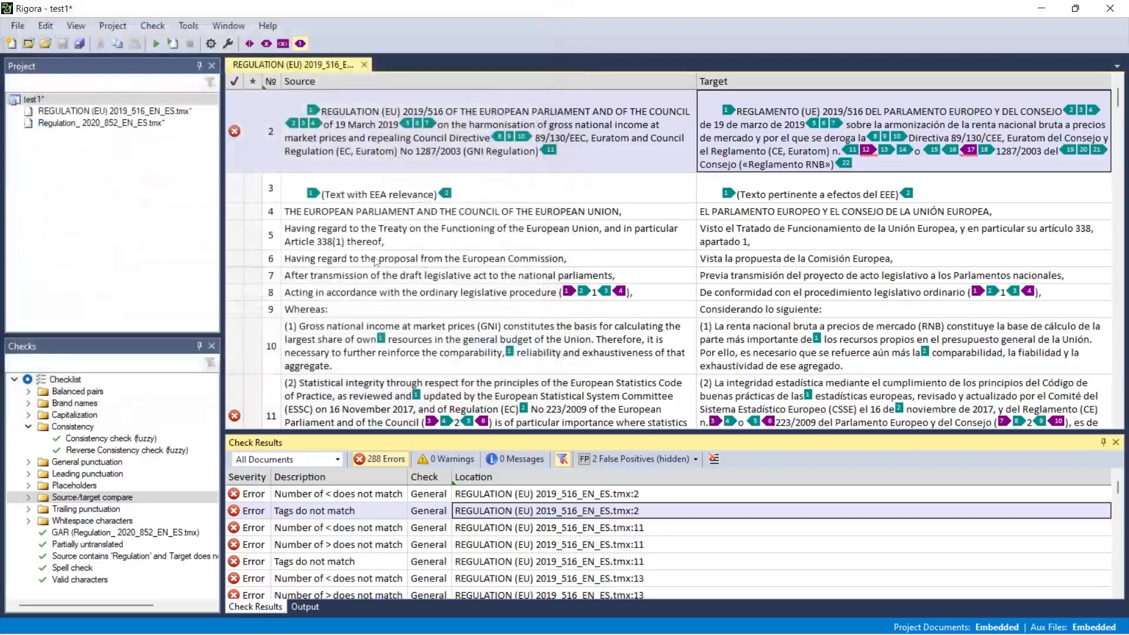
Step: Review the unique items export options, including unique key, comparison and minimum repetitions, and cancel the export
left_click(118, 26)
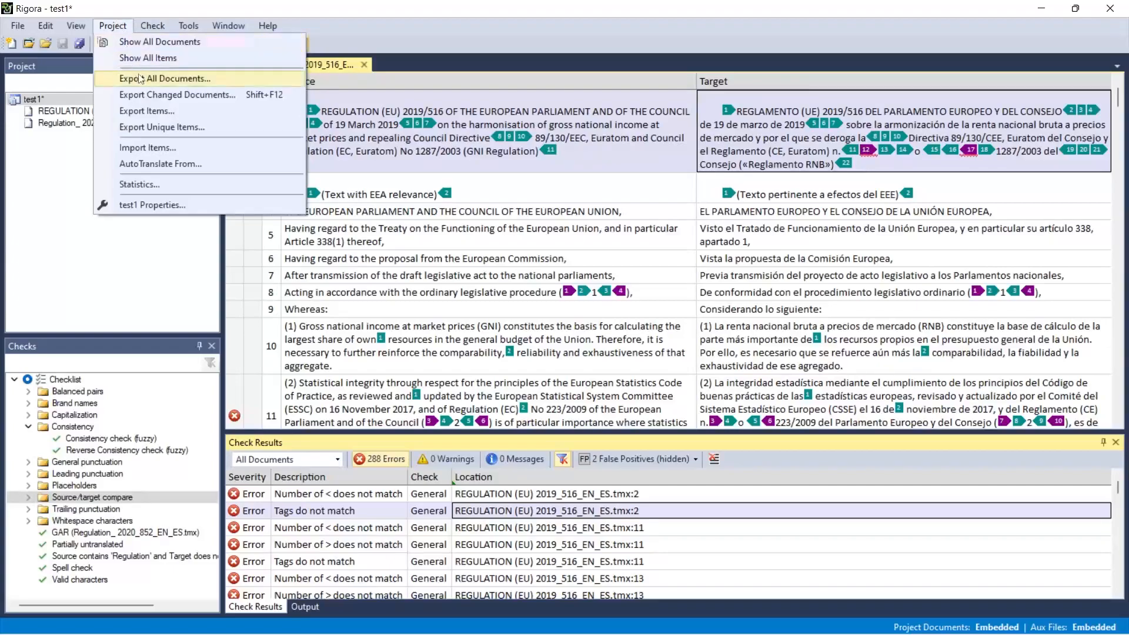
left_click(154, 127)
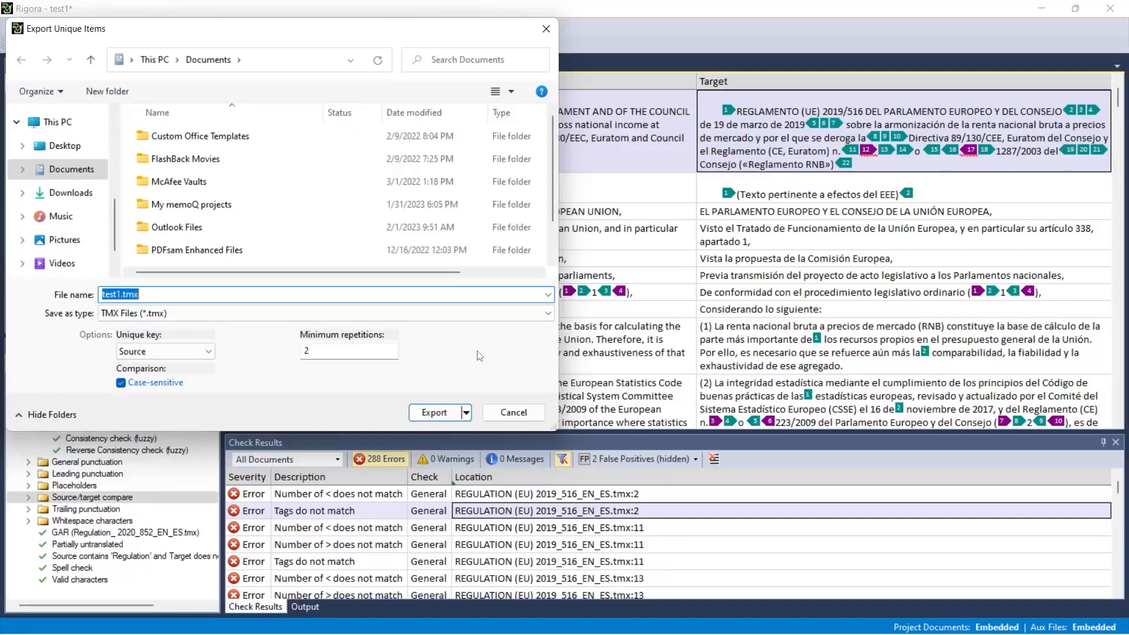
left_click(360, 354)
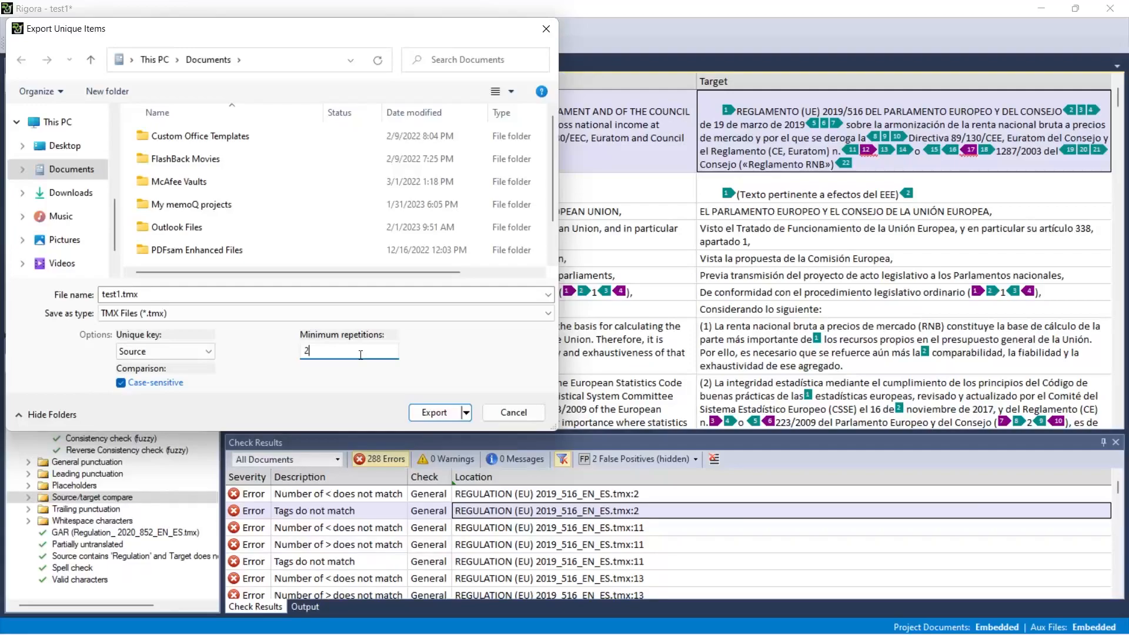
left_click(513, 413)
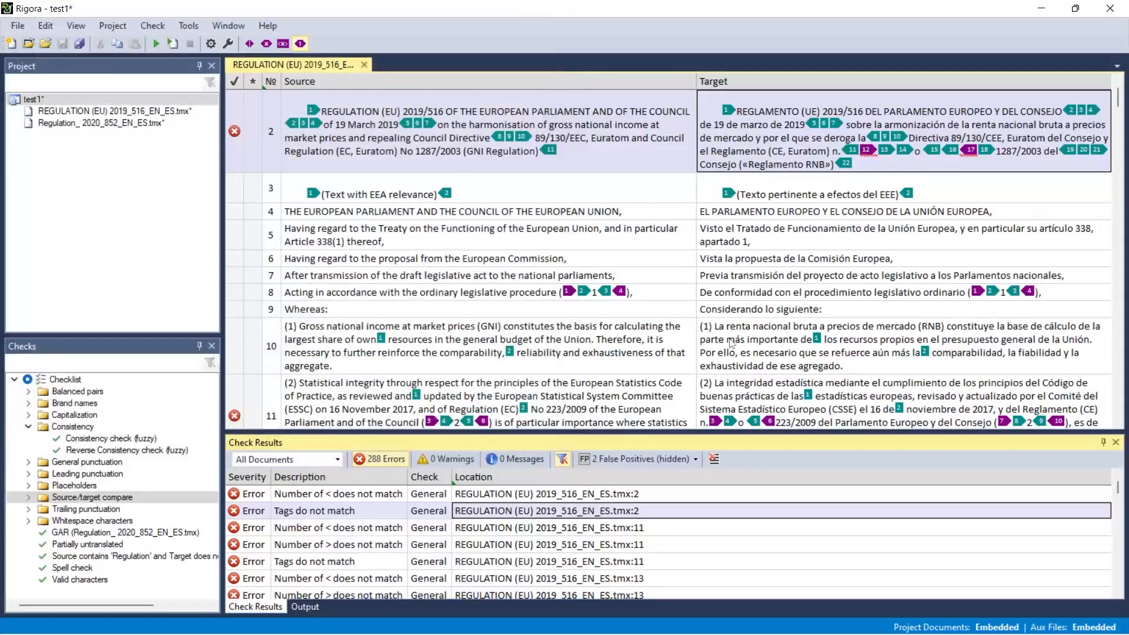